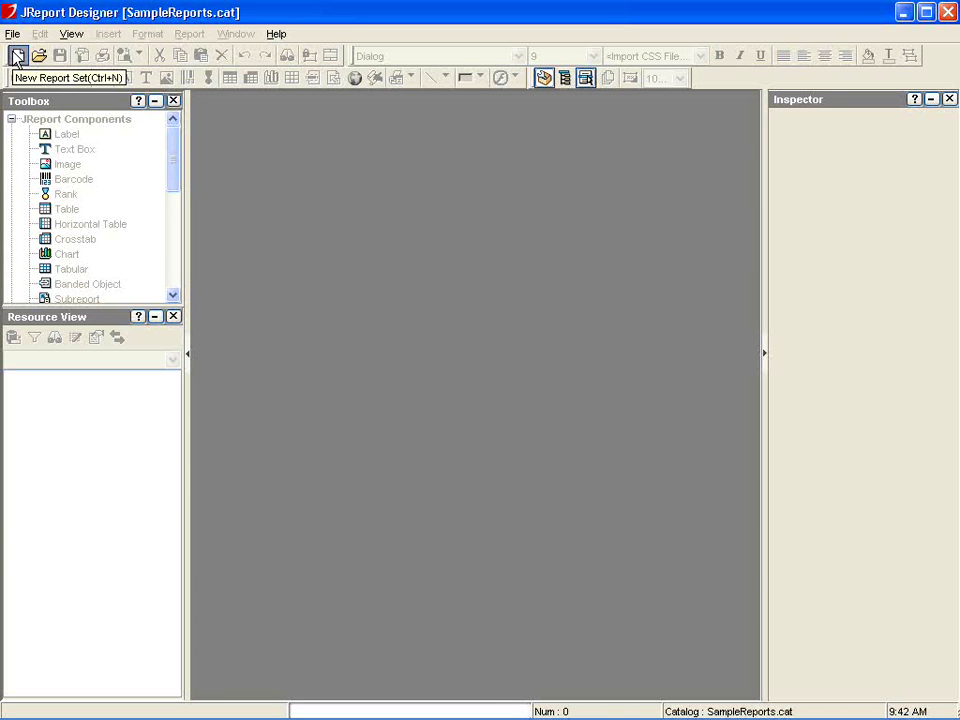
Create a new report set as a Standard Banded Report
left_click(17, 56)
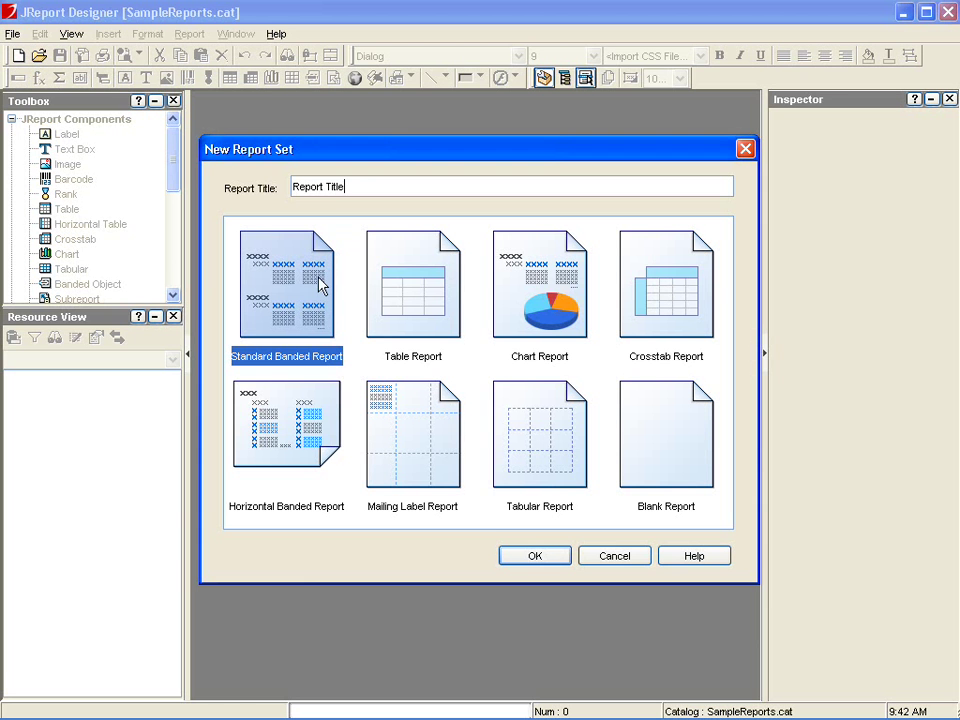
left_click(537, 554)
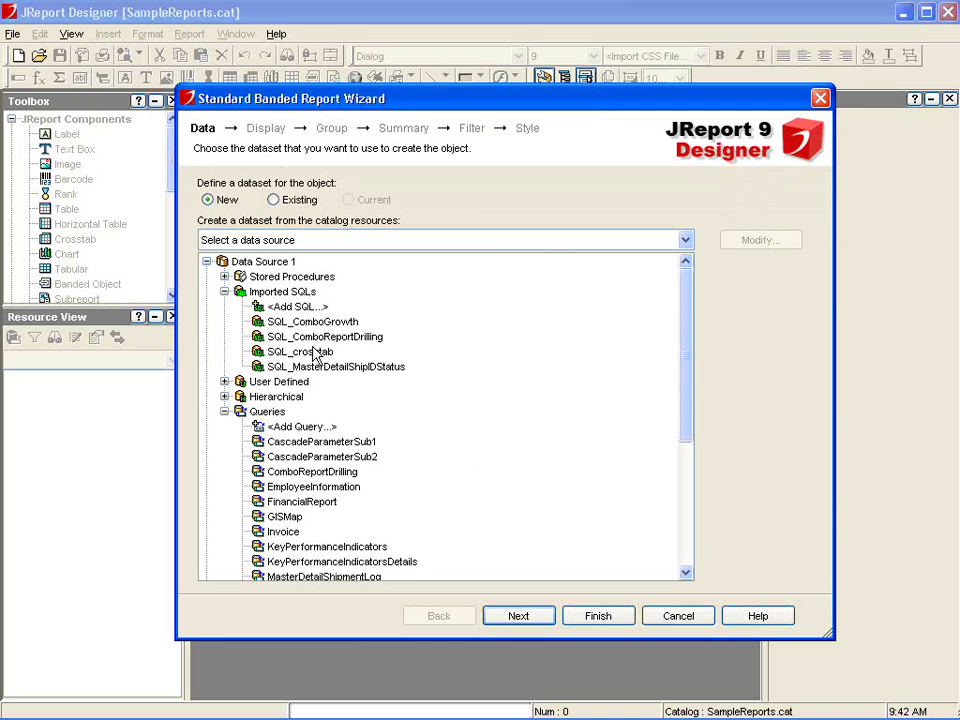
Advance the wizard past the SQL_crosstab data and display steps to Group
left_click(315, 352)
left_click(540, 618)
left_click(540, 618)
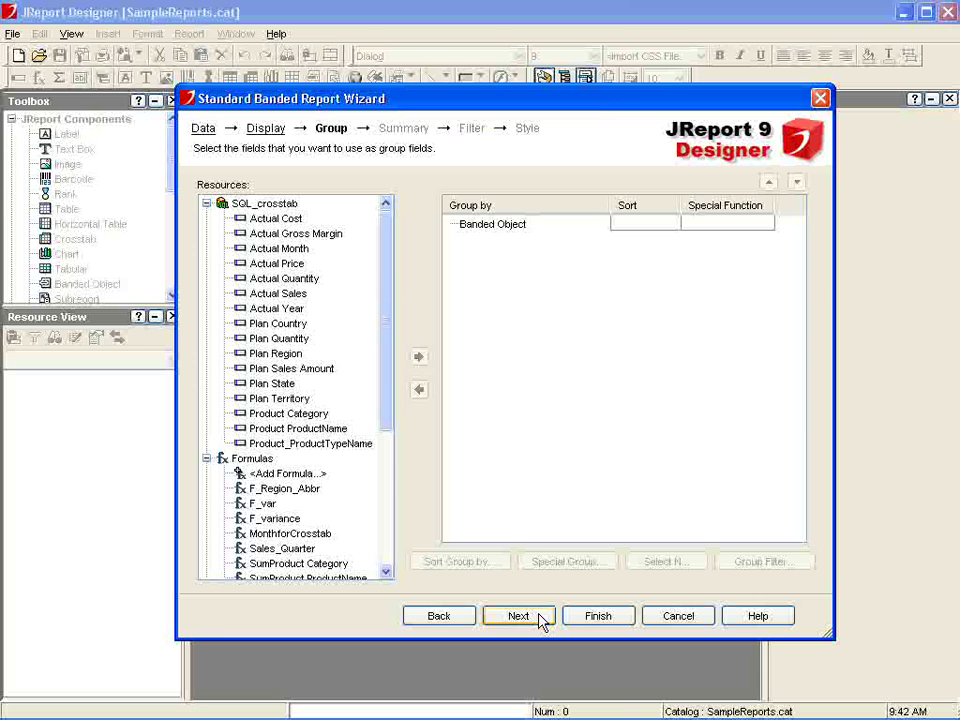
Group by Product Category, then by Product ProductName as a subgroup
left_click(300, 414)
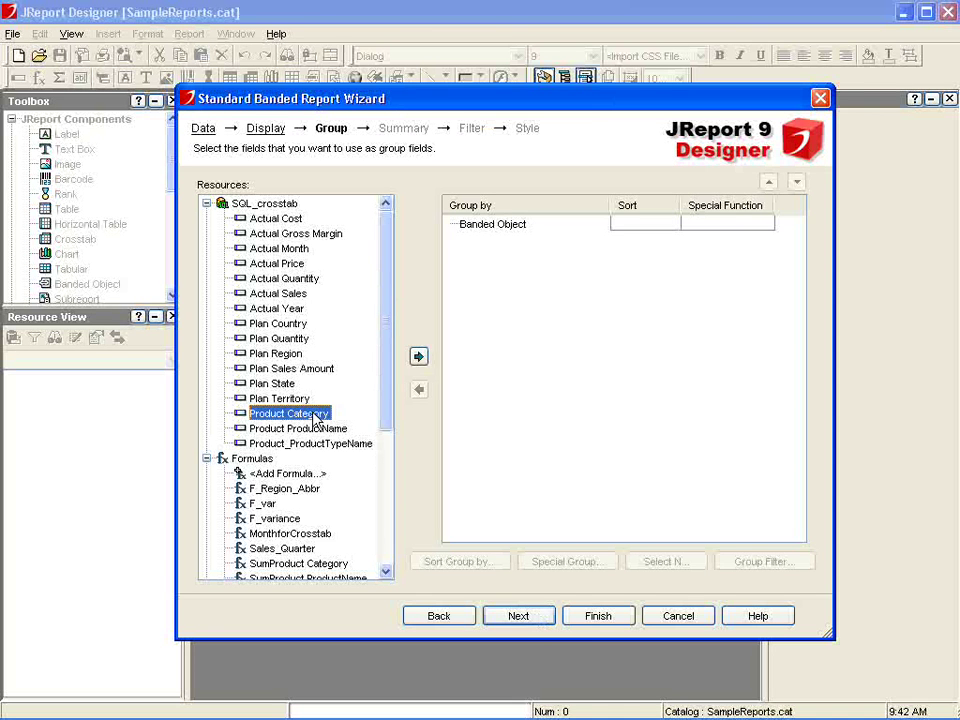
left_click(418, 357)
left_click(298, 428)
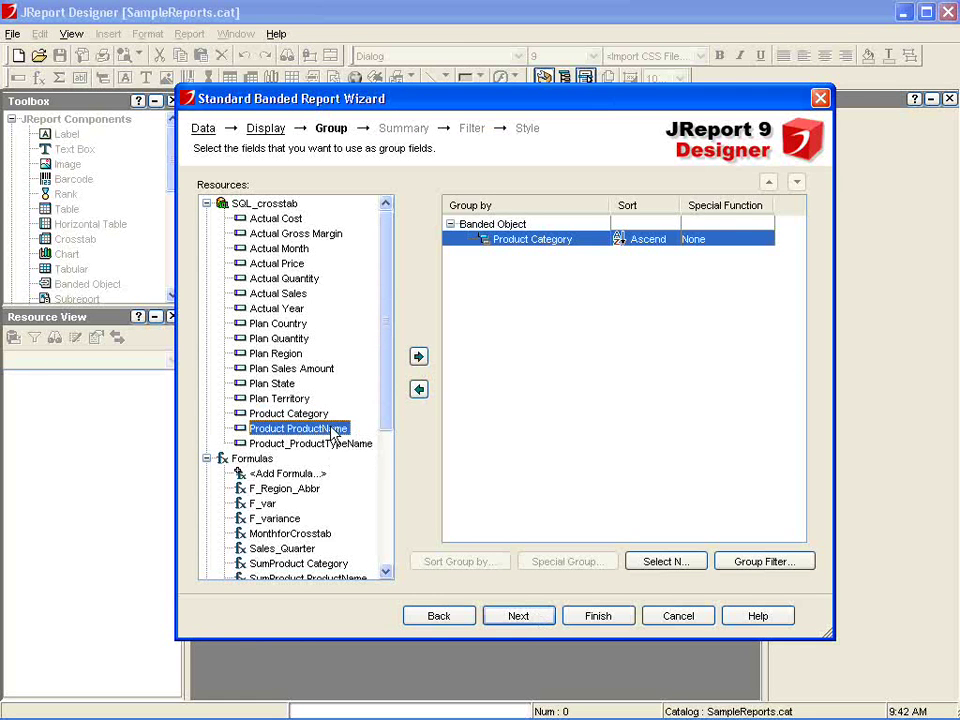
left_click(418, 358)
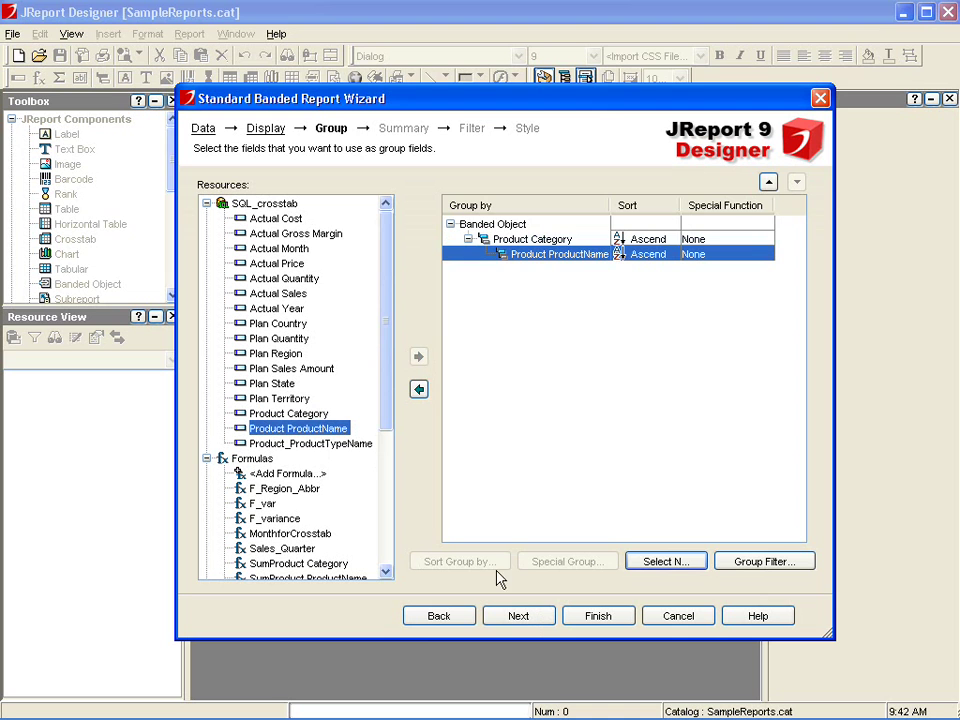
For the Product Category group, sum Actual Sales, Plan Sales Amount and F_var
left_click(517, 616)
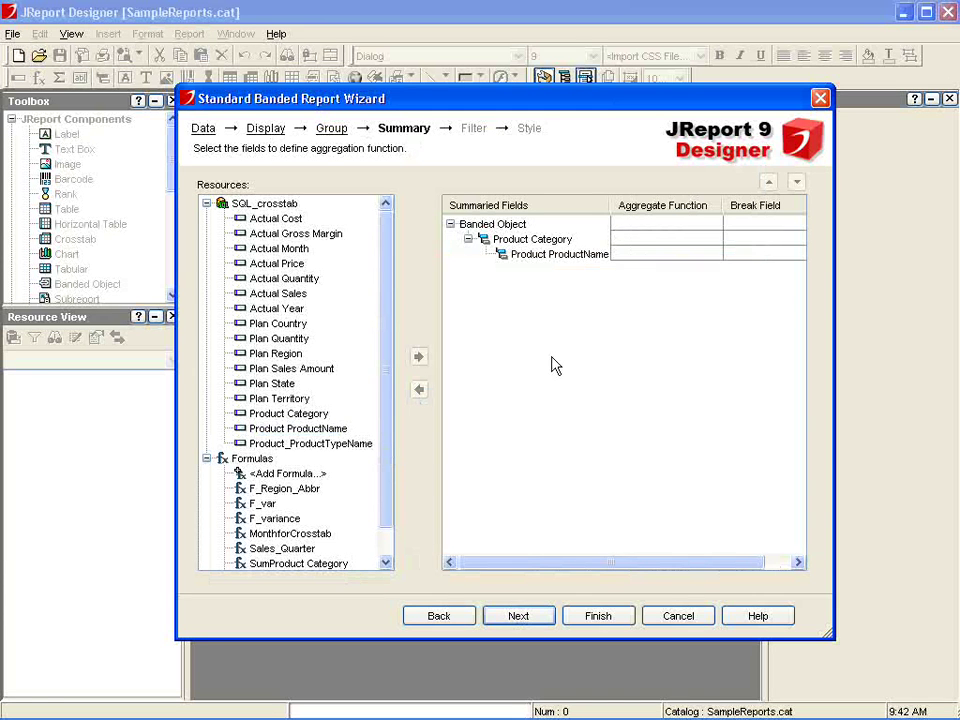
left_click(527, 240)
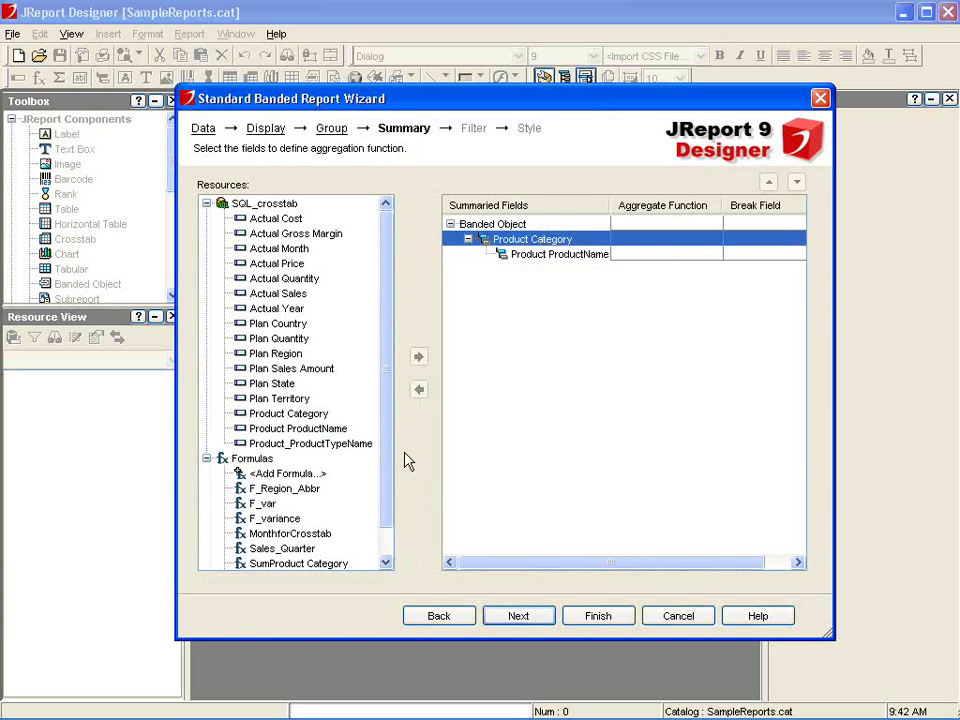
left_click(284, 294)
left_click(419, 358)
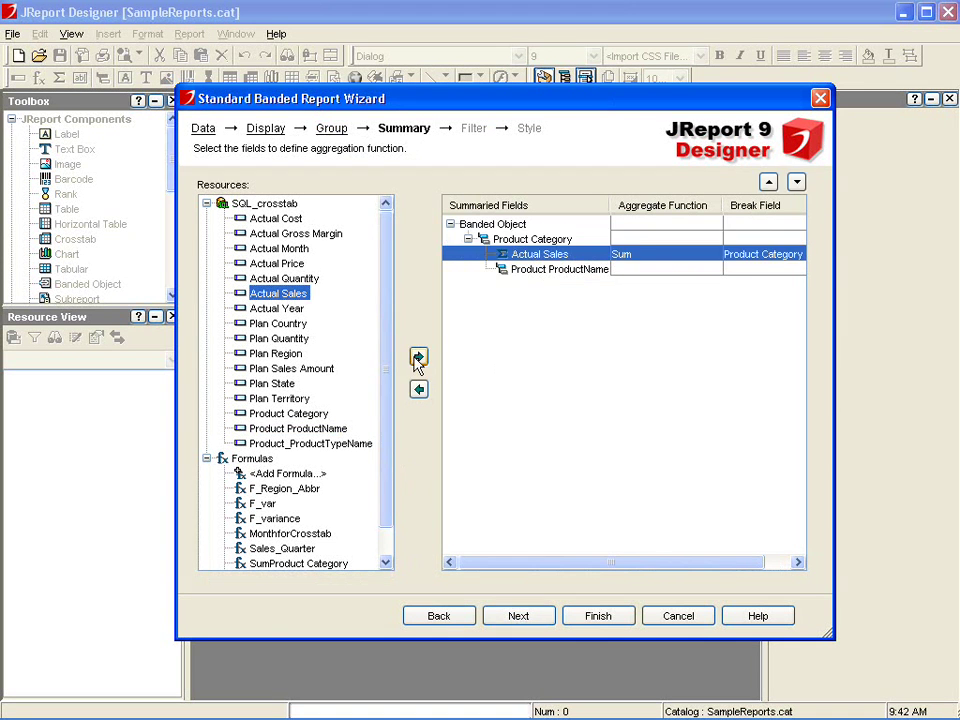
left_click(385, 370)
left_click(419, 358)
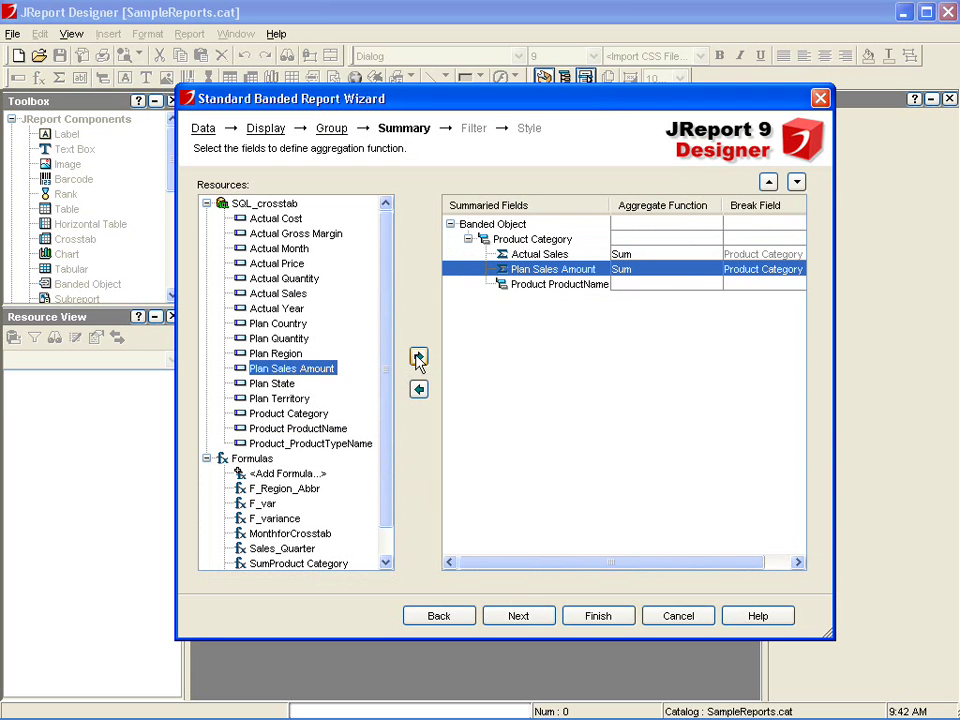
left_click(258, 504)
left_click(419, 358)
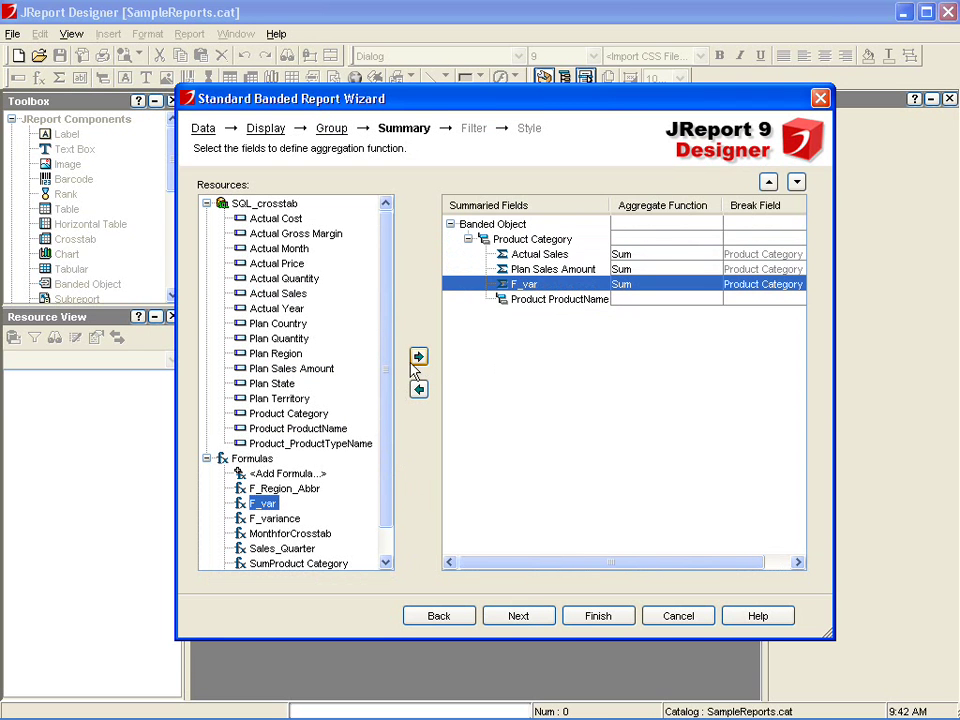
Add sums of F_variance, Actual Gross Margin and F_var, then start Product ProductName with Actual Sales
left_click(355, 518)
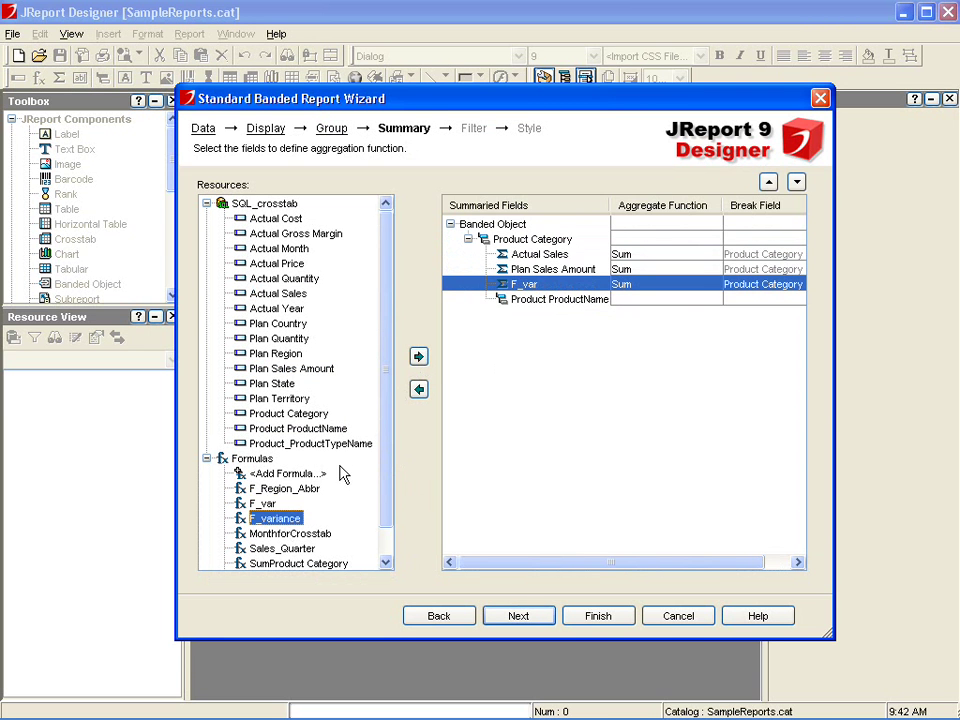
left_click(420, 362)
left_click(323, 236)
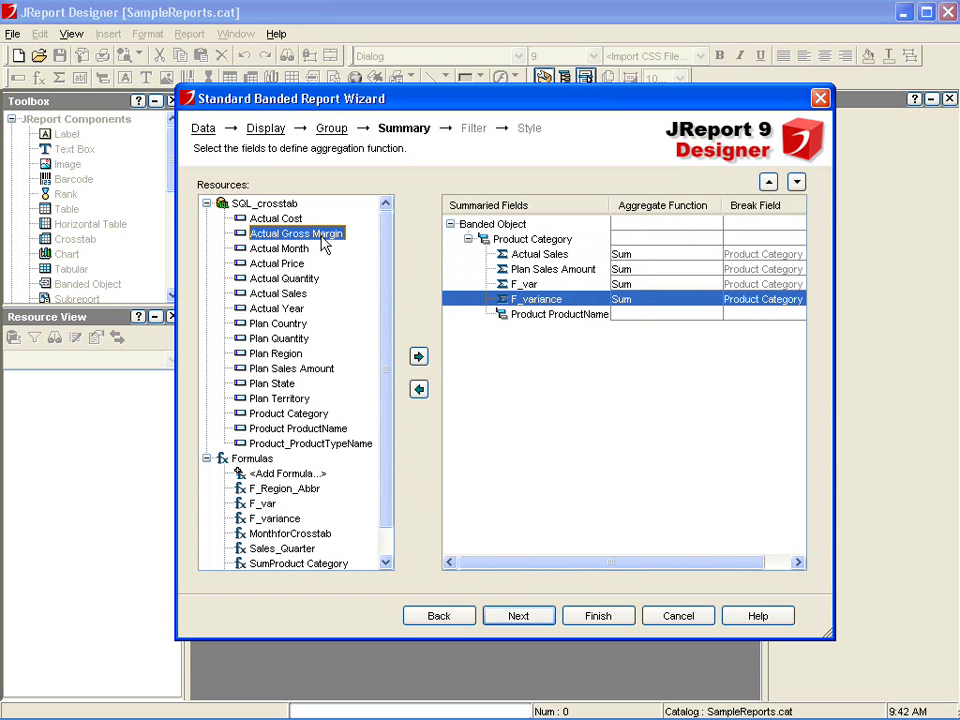
left_click(419, 357)
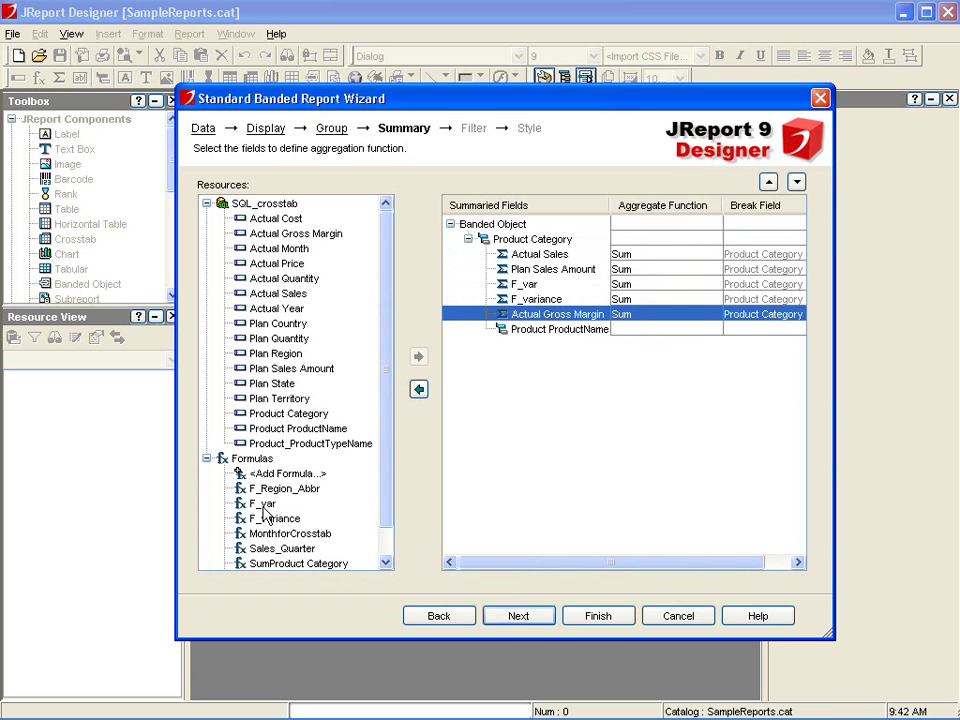
left_click(264, 503)
left_click(420, 358)
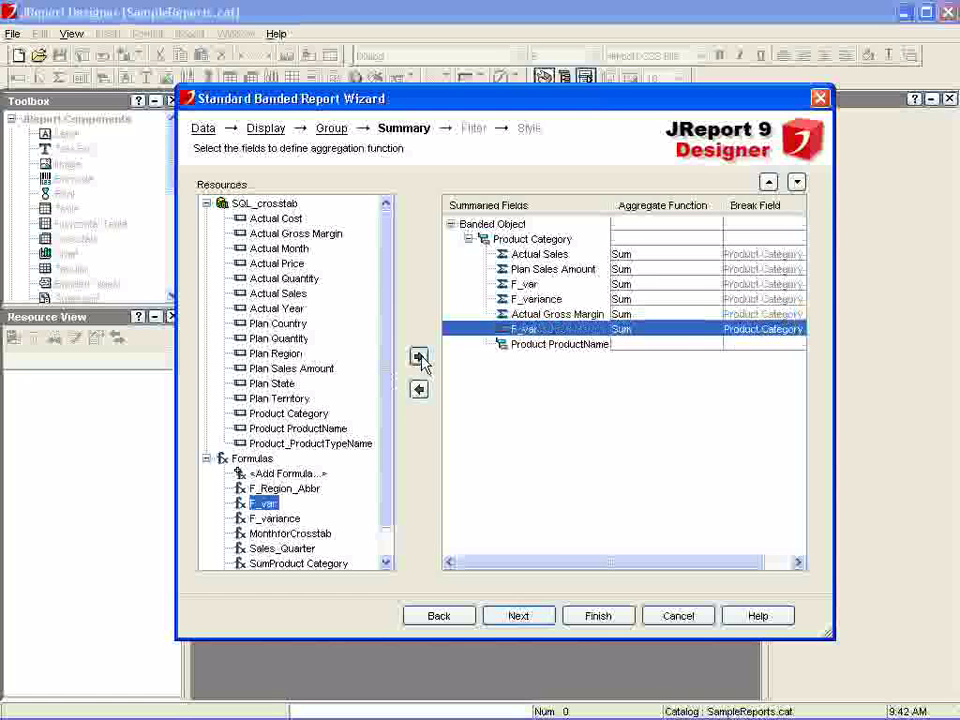
left_click(531, 347)
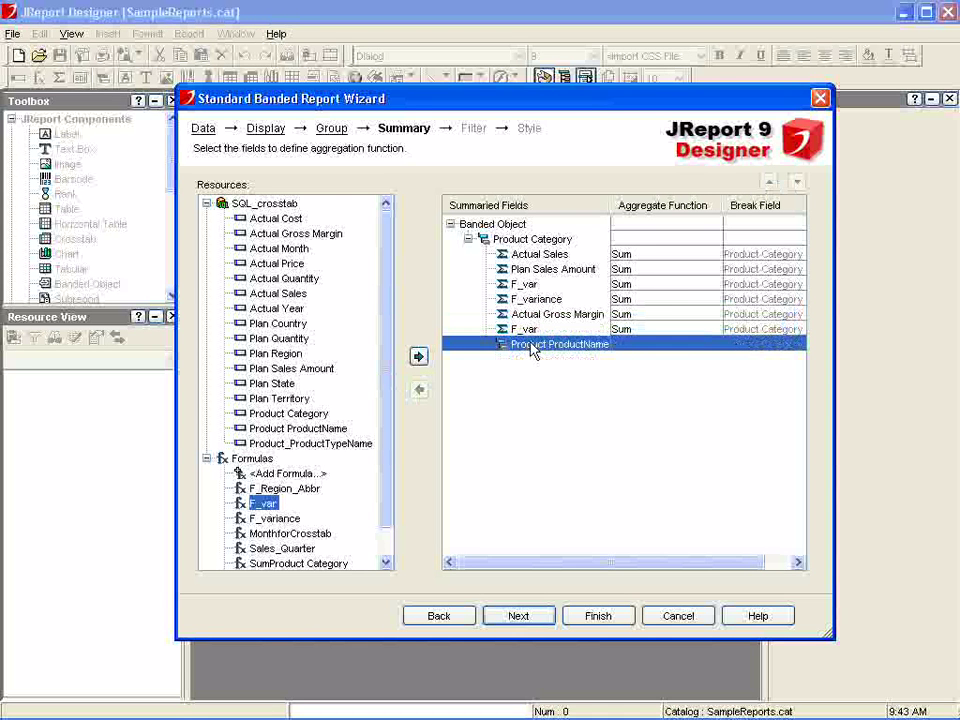
left_click(279, 294)
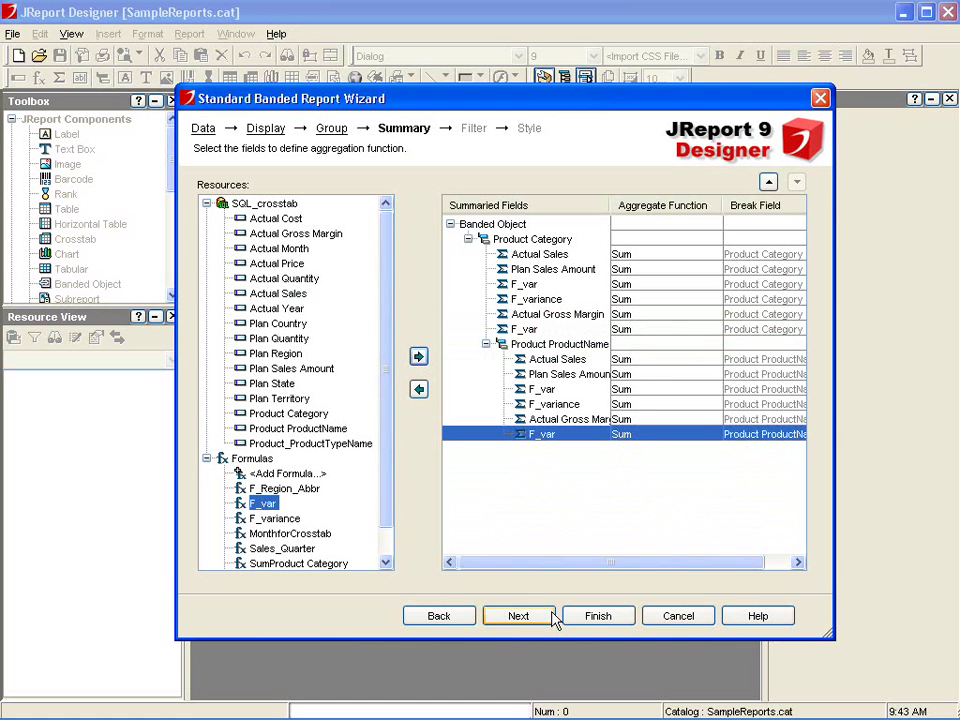
Apply the JReportDemo style and finish the wizard
left_click(553, 617)
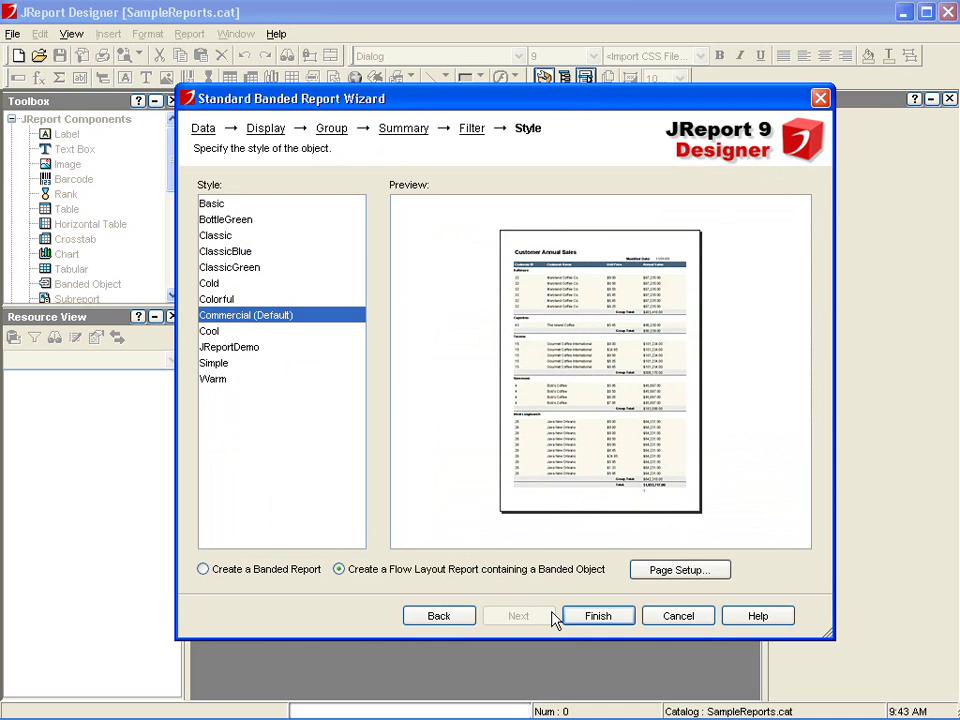
left_click(244, 350)
left_click(596, 618)
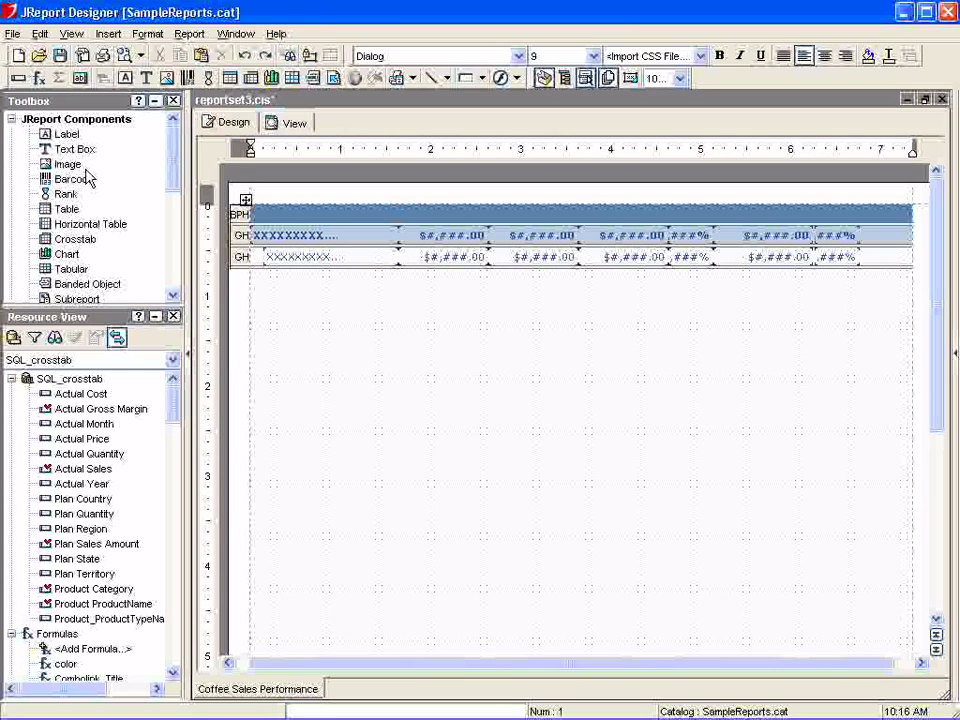
Place a label in the header band reading 'Product Name'
left_click_drag(67, 133, 321, 214)
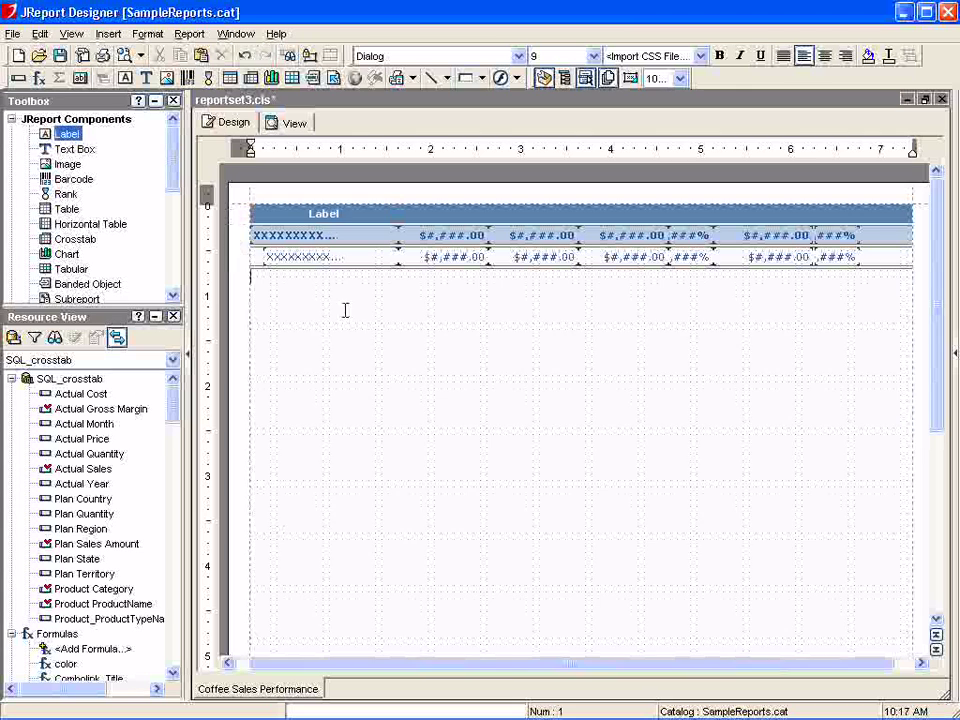
left_click(325, 222)
double_click(291, 214)
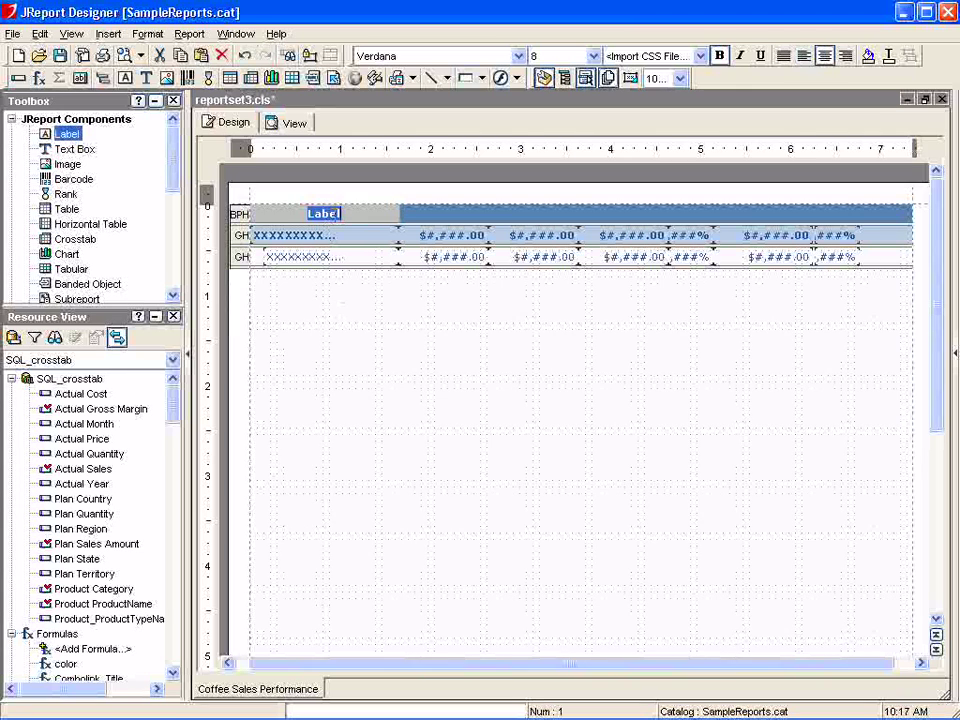
type("Product Name")
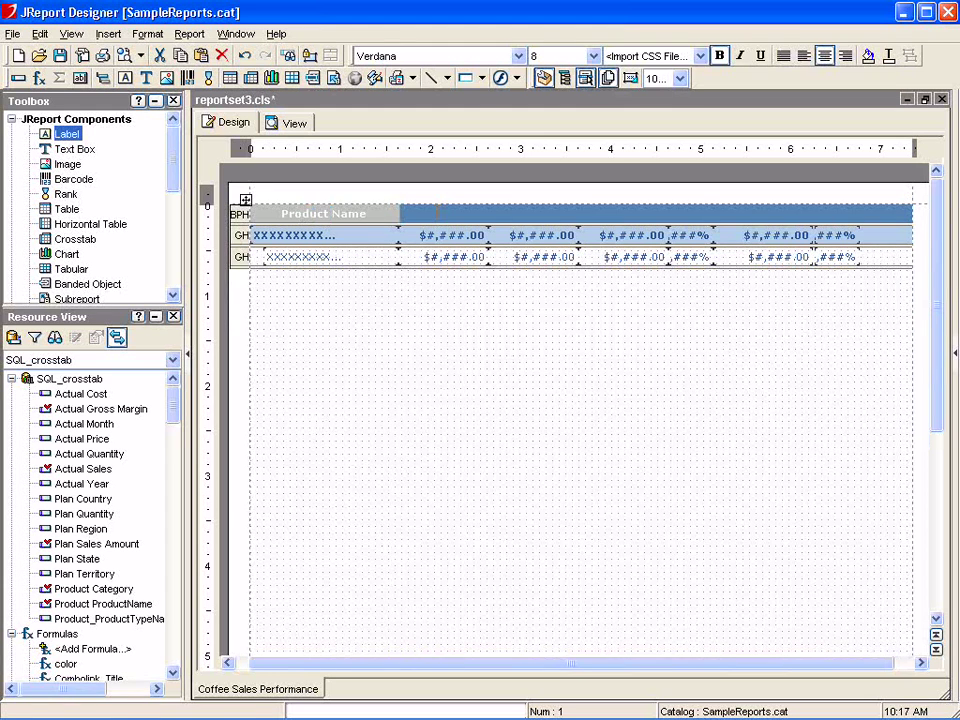
left_click(245, 200)
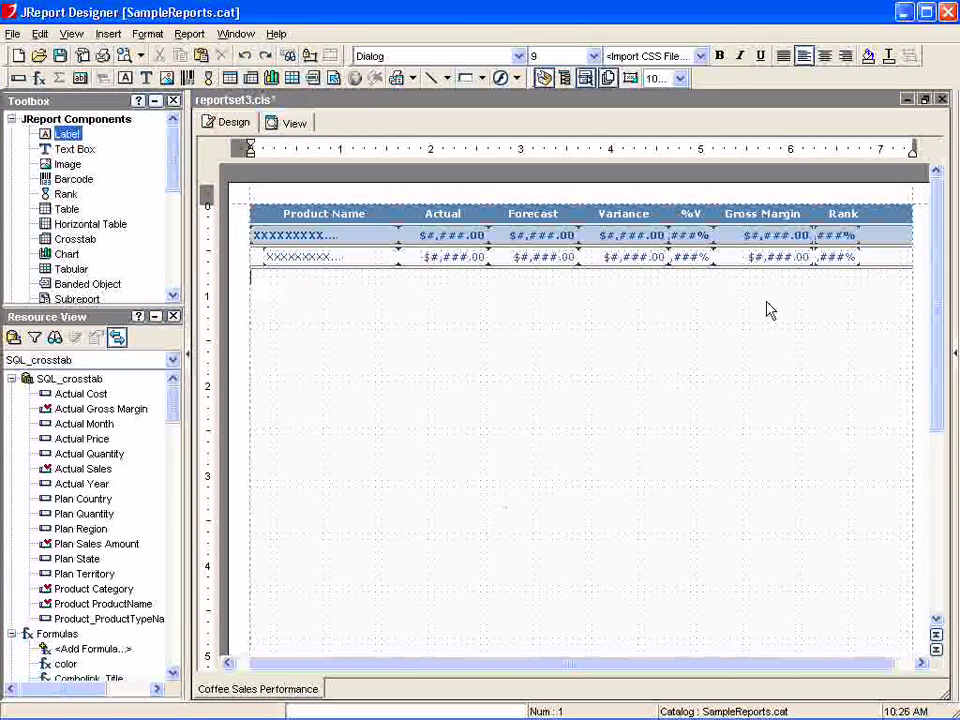
left_click(845, 238)
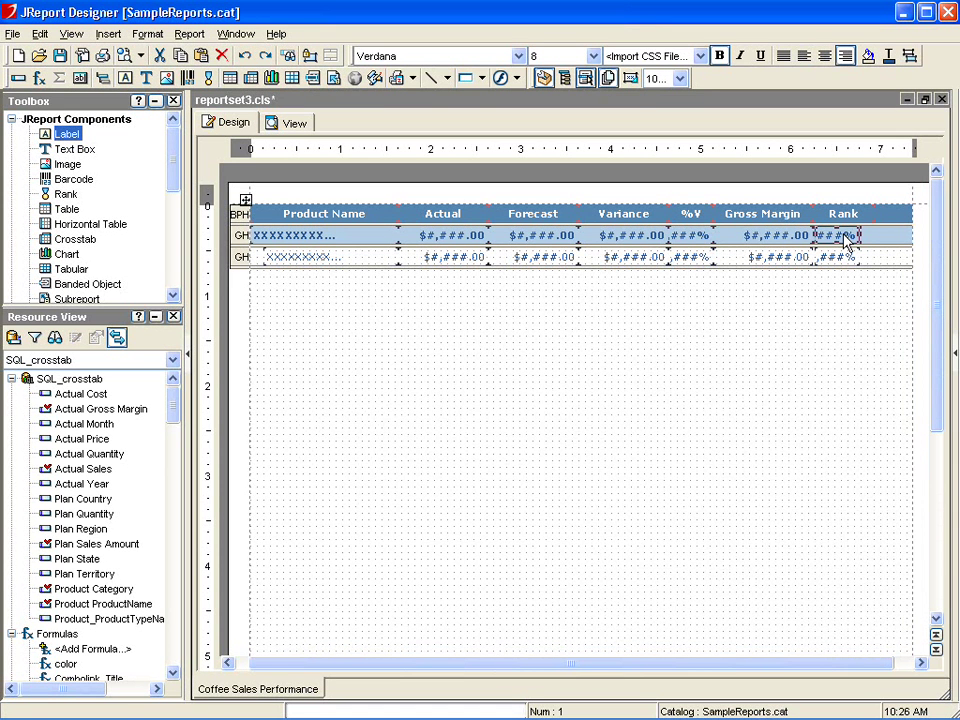
Set the rank field's display type to Rank with norank.gif as the default image
right_click(844, 235)
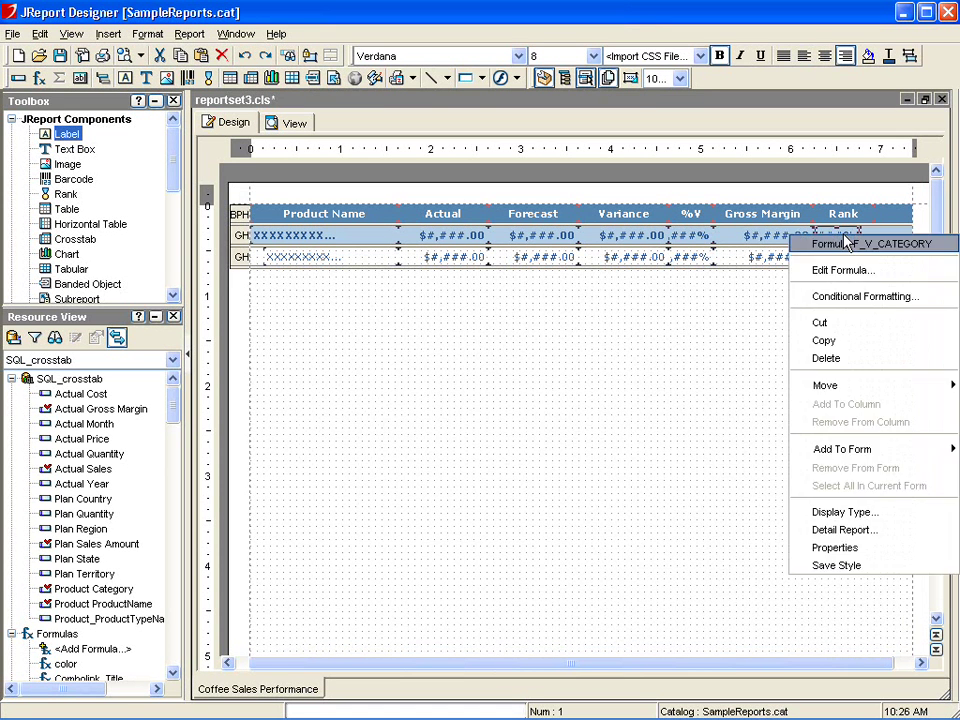
left_click(843, 512)
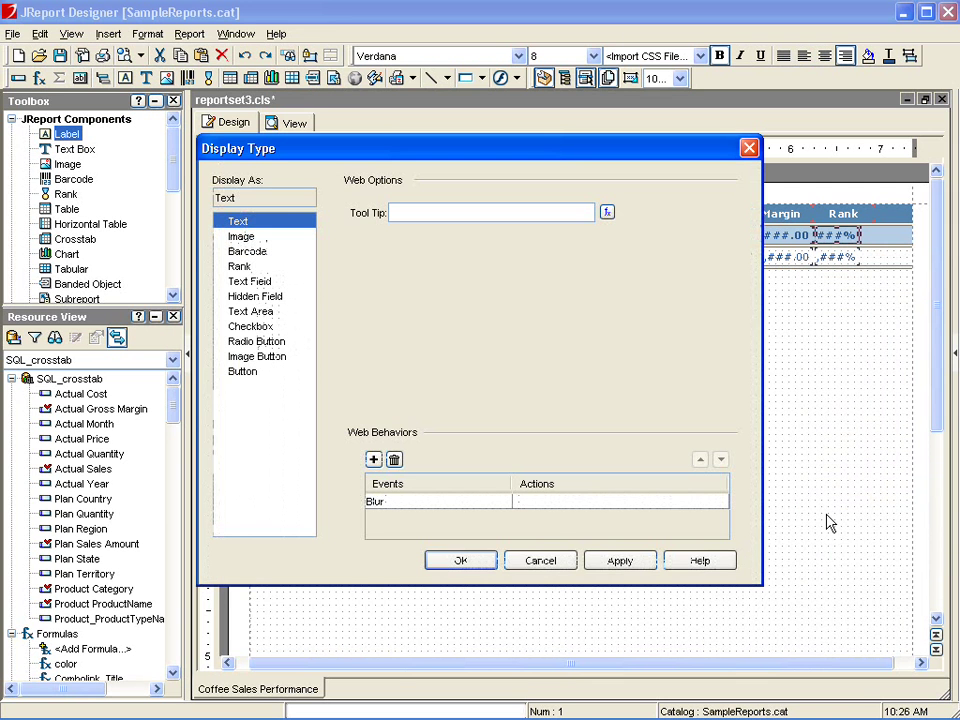
left_click(240, 266)
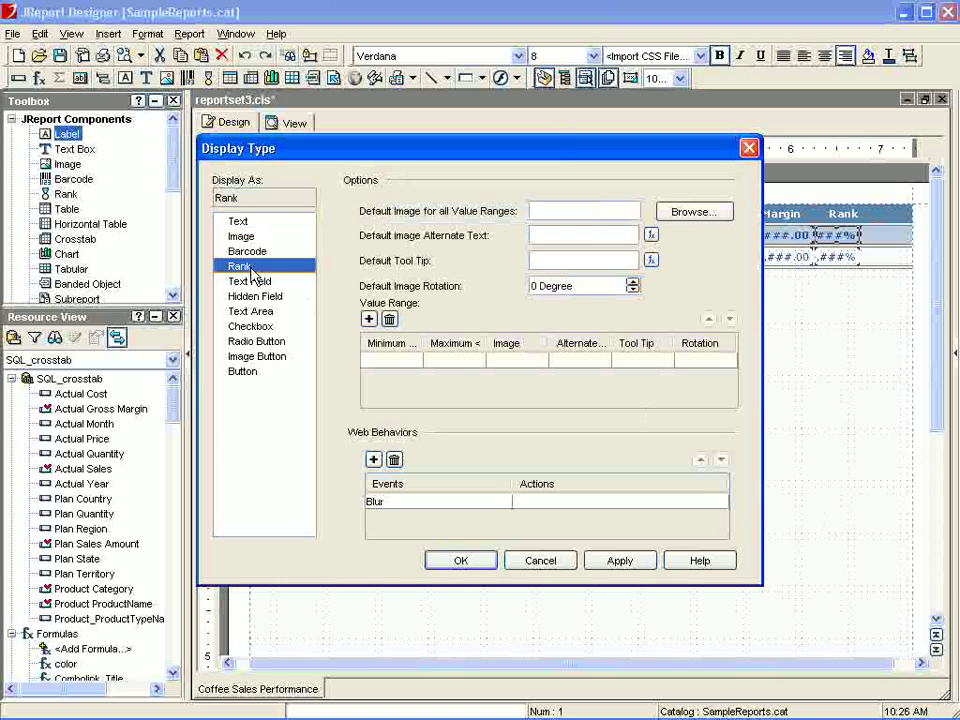
left_click(679, 218)
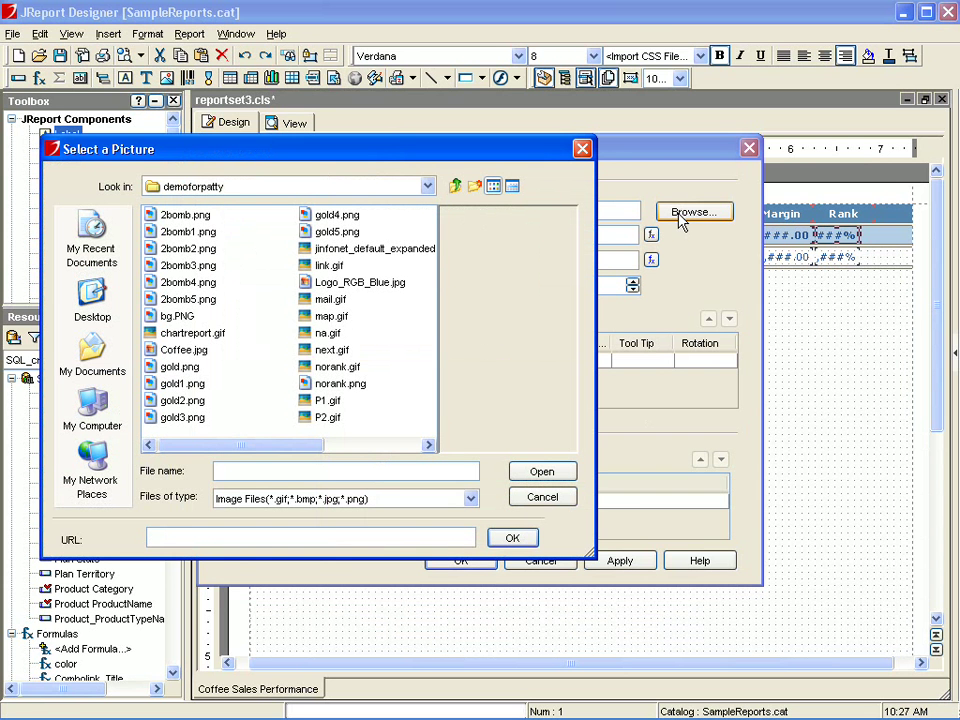
left_click(352, 369)
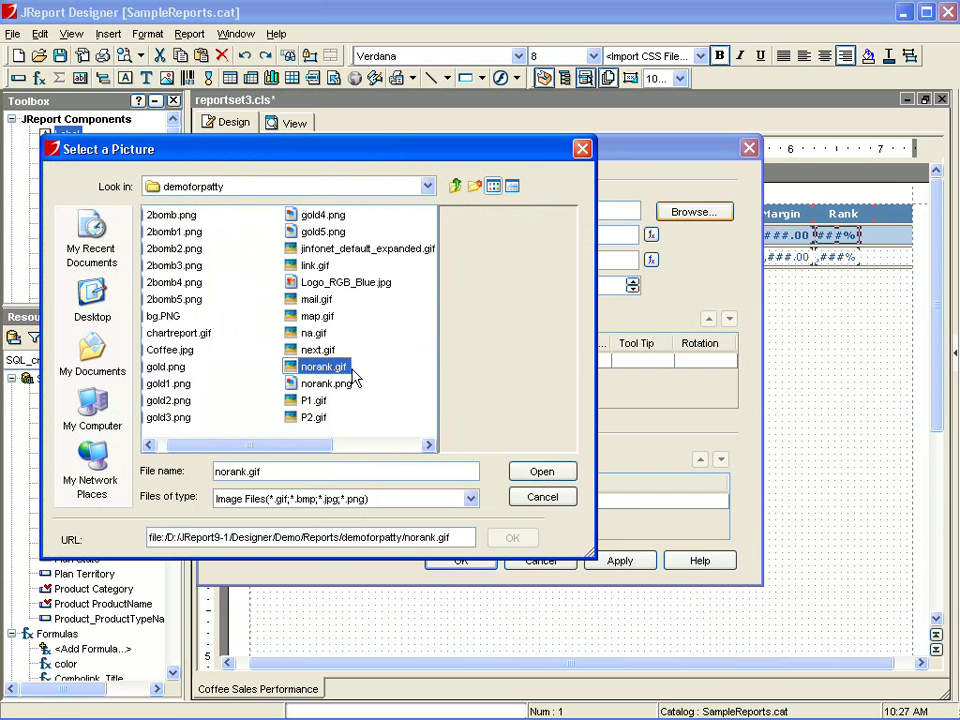
left_click(541, 471)
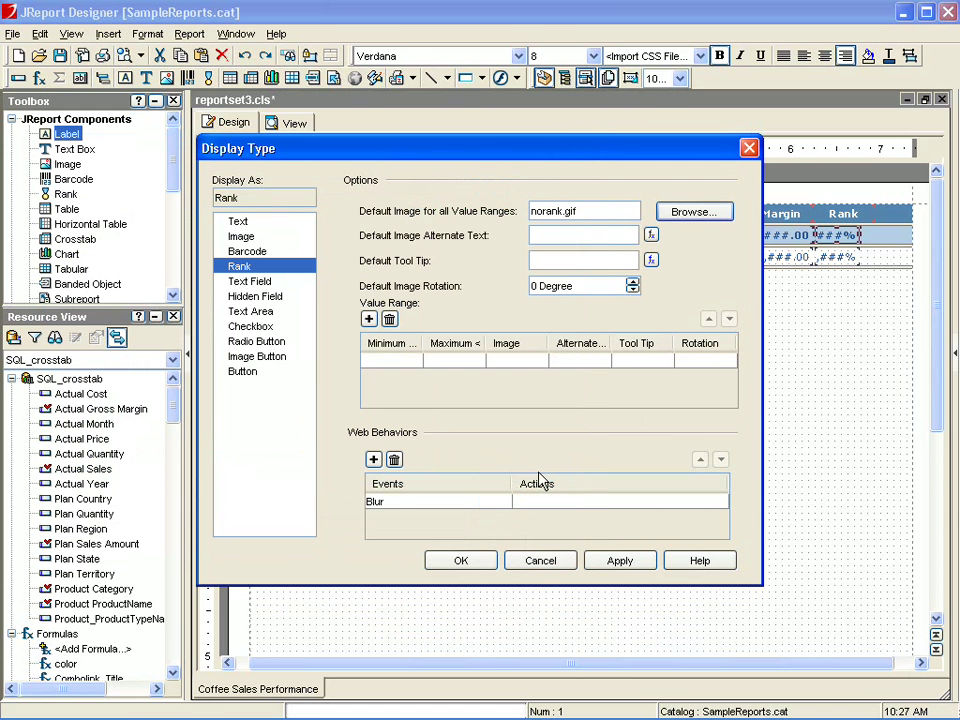
Add a value range from -5 to -1 showing 2bomb5.png with rotation 0
left_click(409, 360)
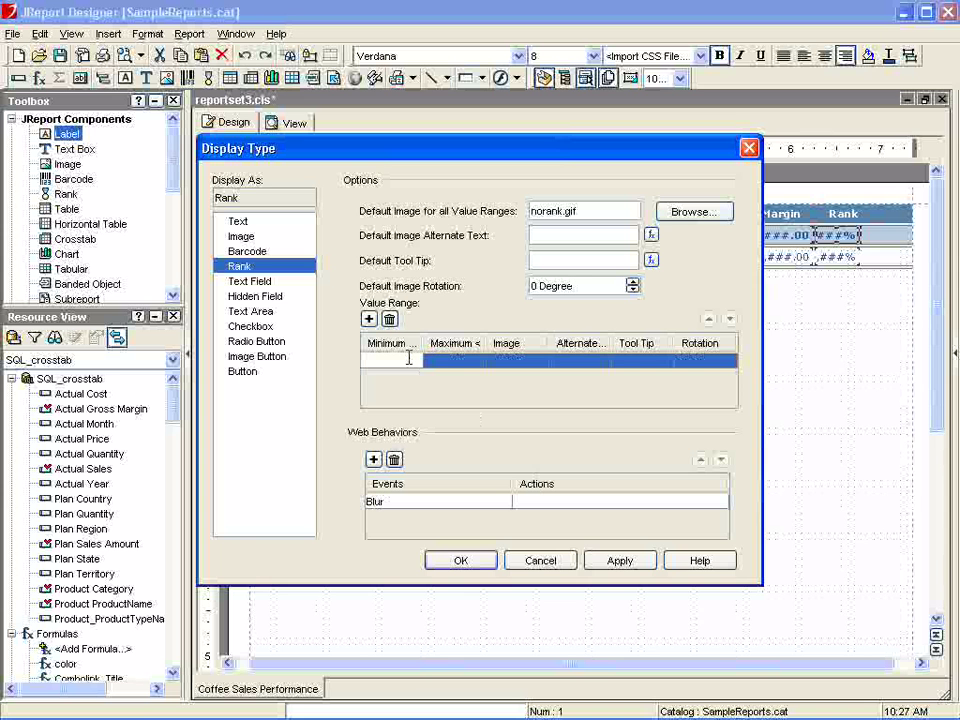
type("-5")
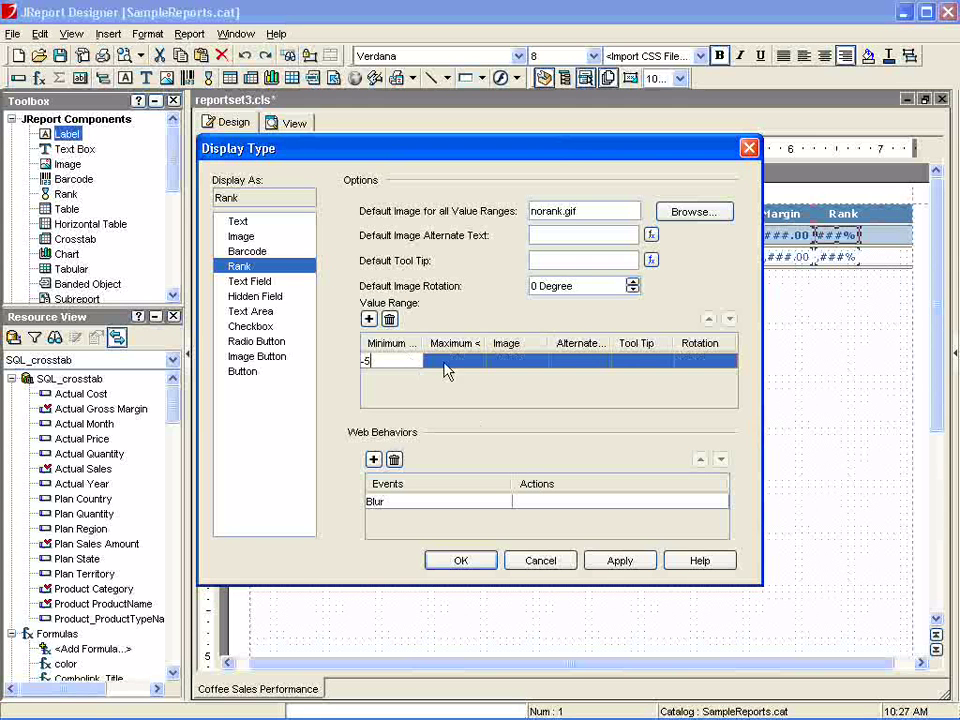
left_click(443, 361)
type("-1")
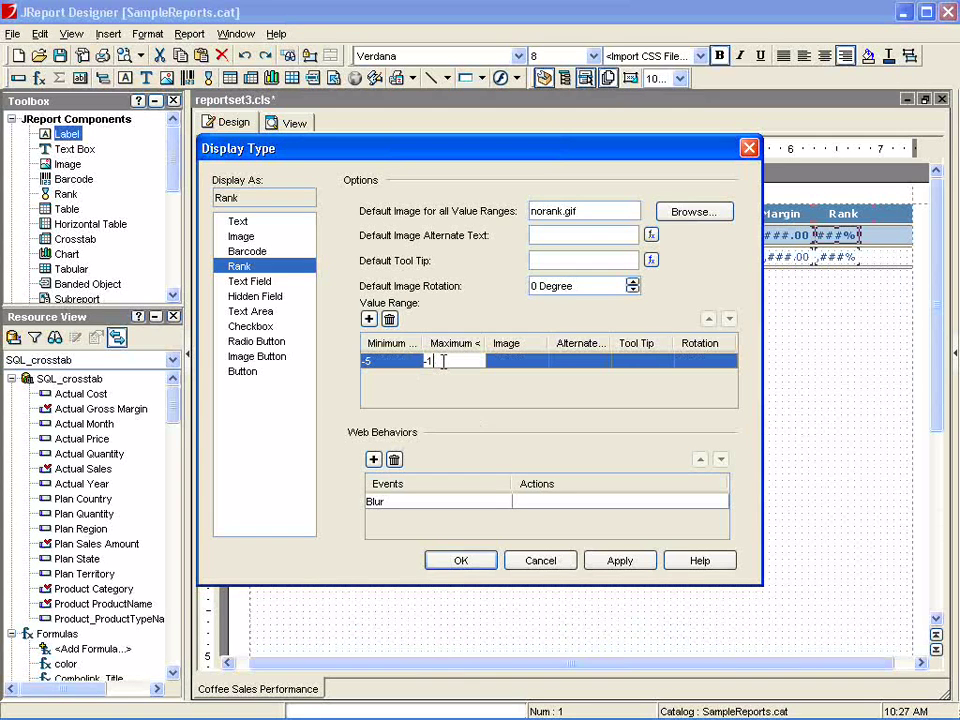
left_click(514, 363)
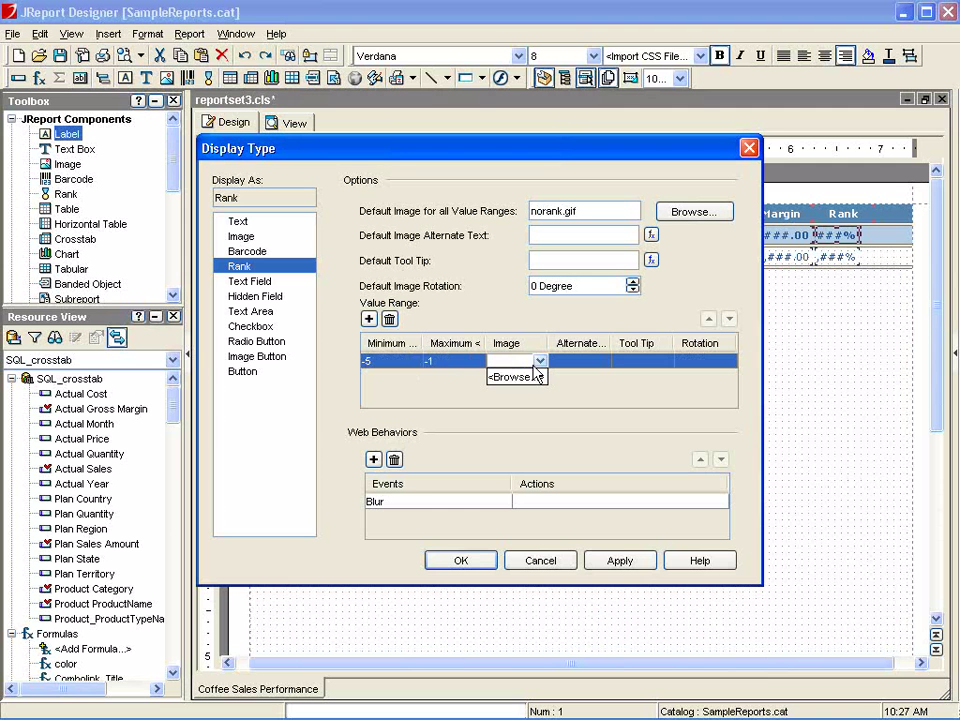
left_click(533, 386)
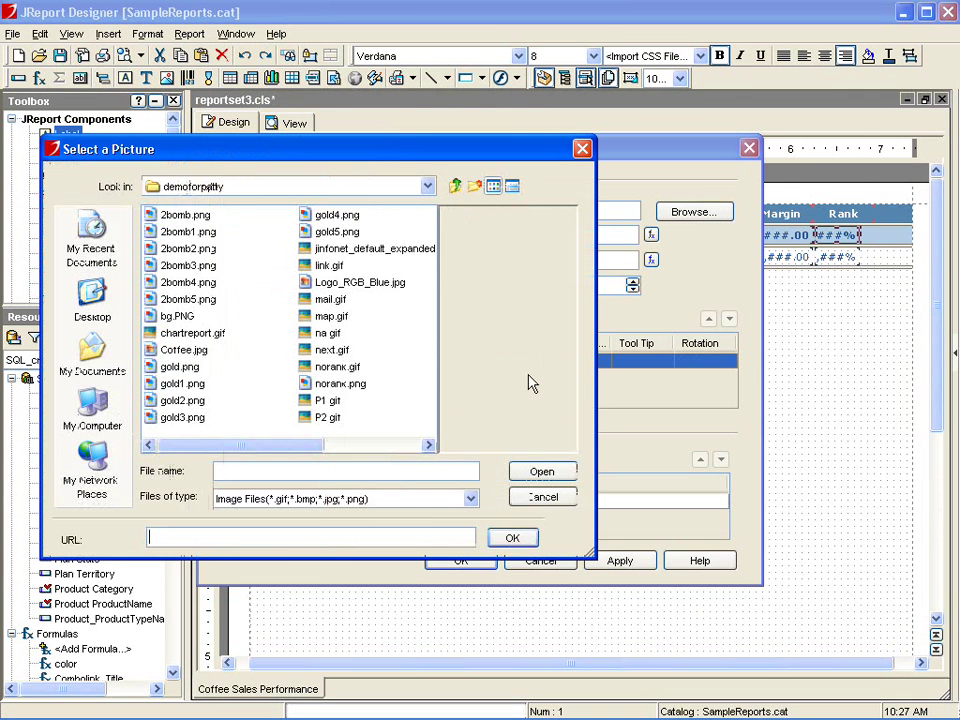
left_click(203, 302)
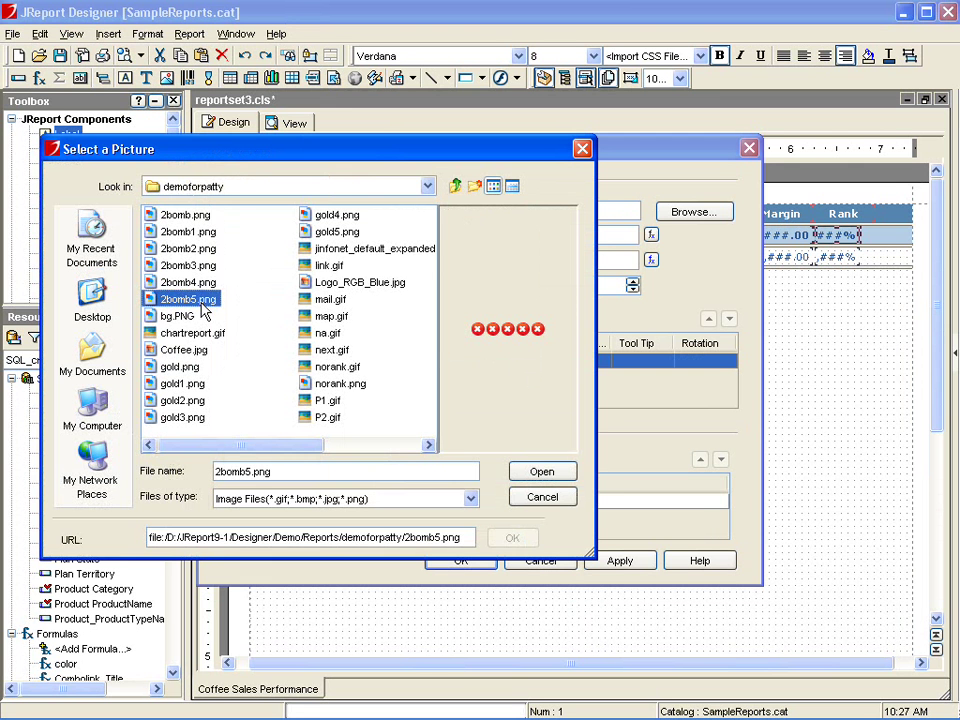
left_click(540, 474)
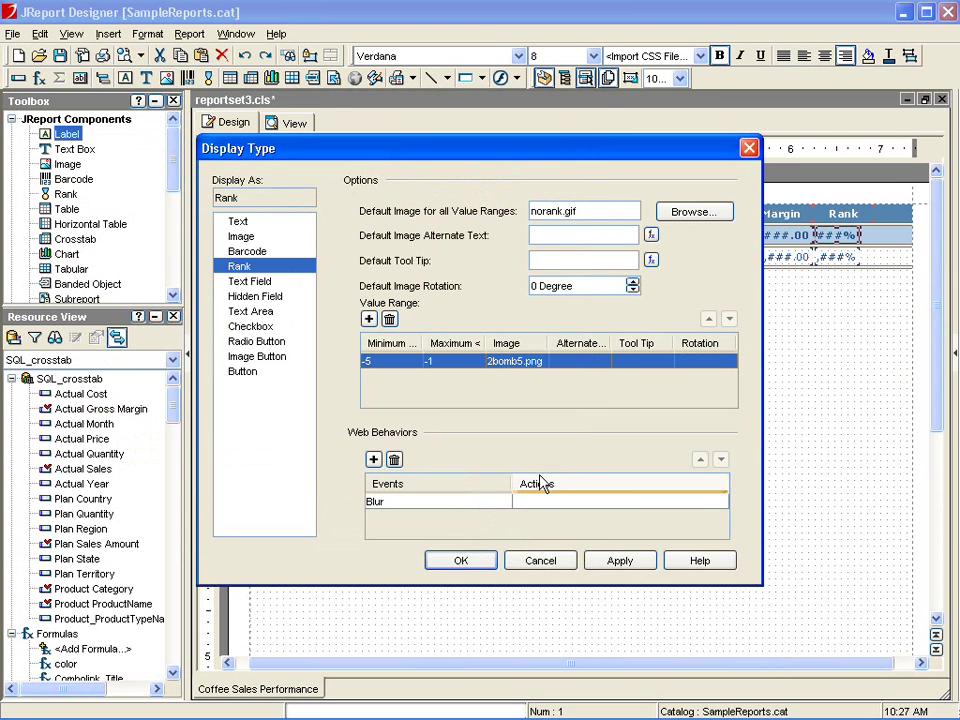
left_click(690, 360)
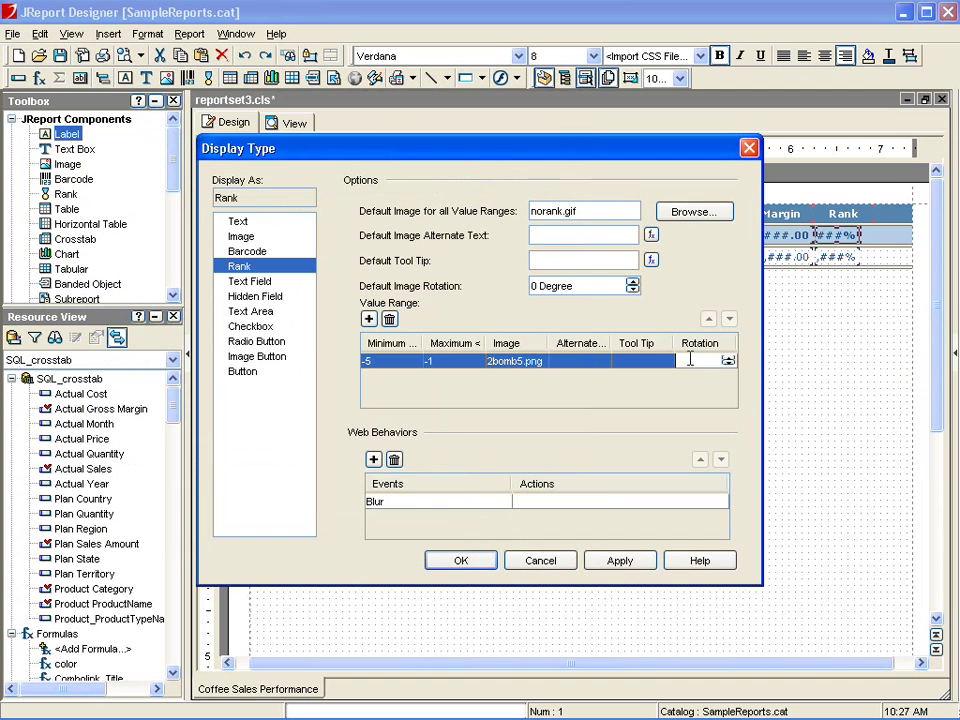
type("0")
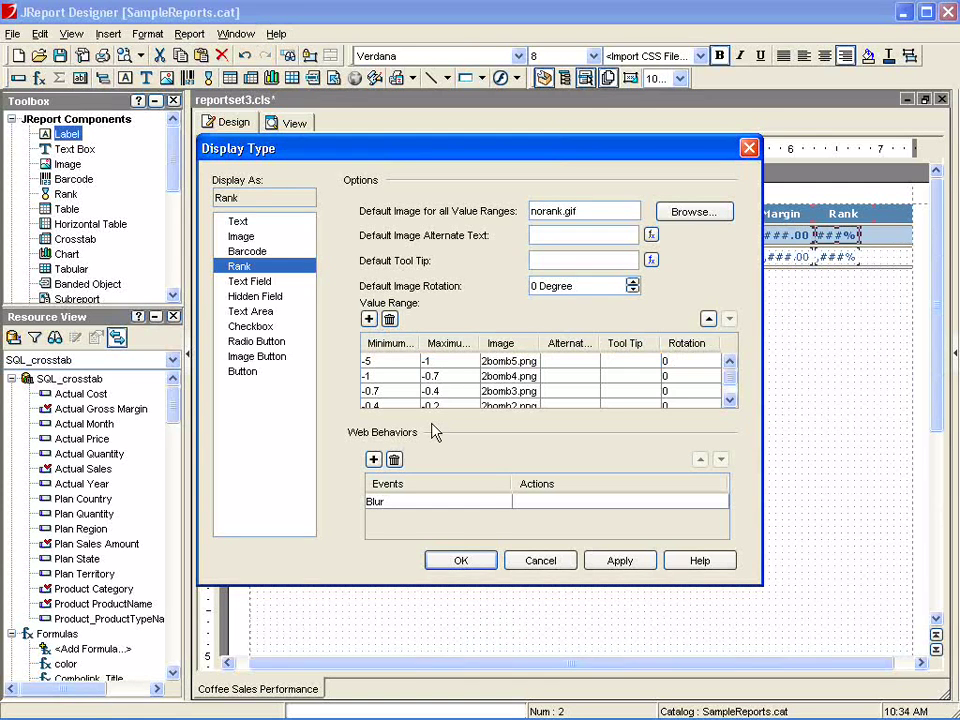
Apply the Rank display settings and select the %V detail cell
left_click(459, 561)
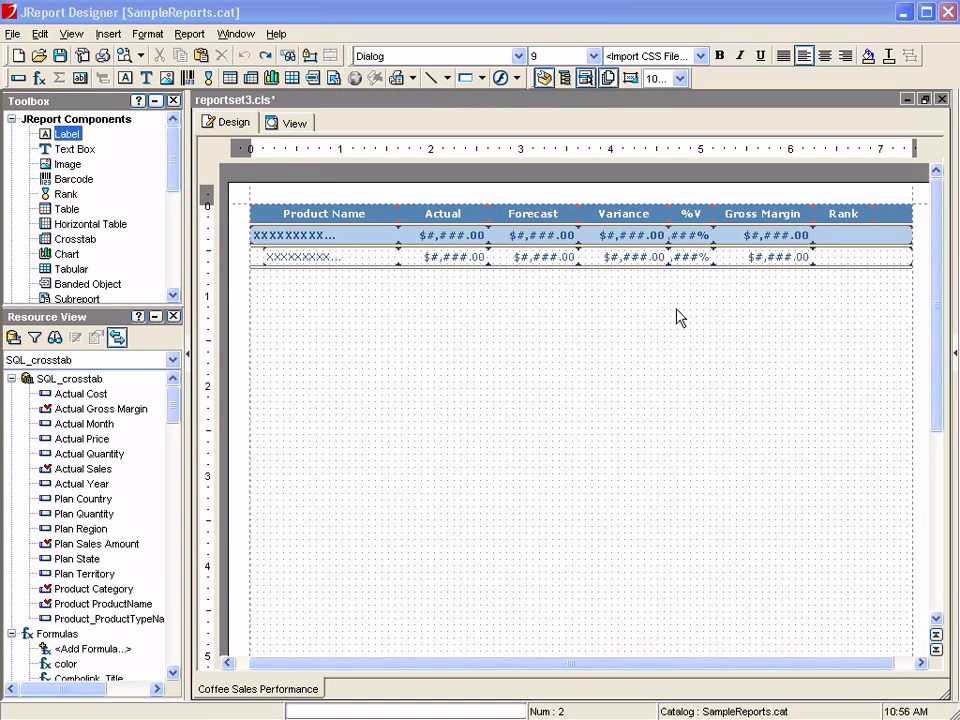
left_click(697, 258)
Add a %V conditional format: F_VAR >= 0 gets a green #99cc00 background
right_click(697, 260)
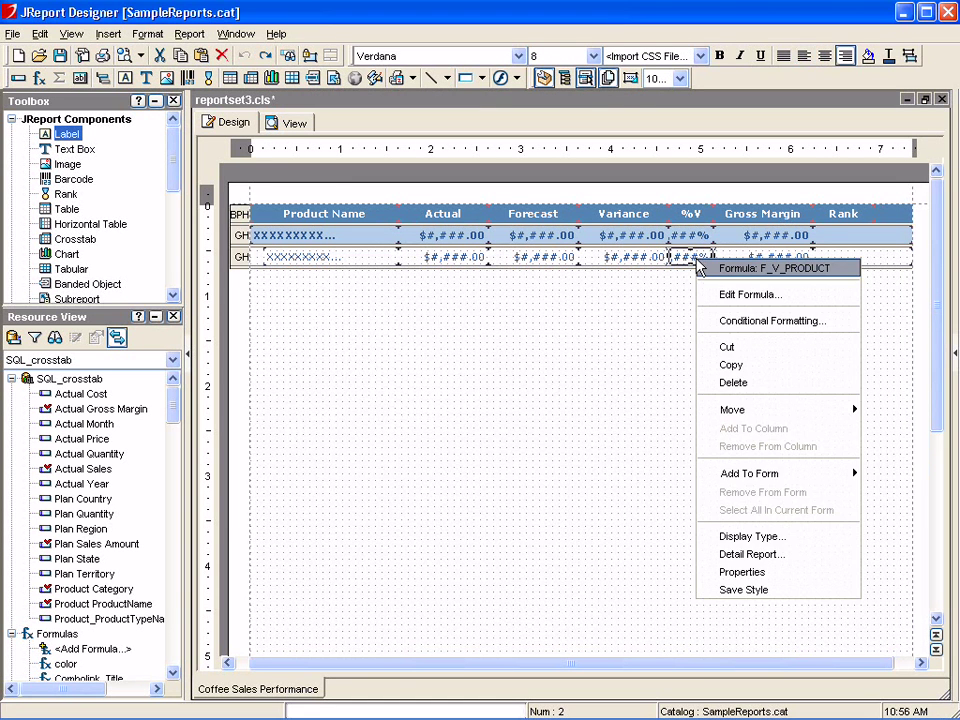
left_click(731, 323)
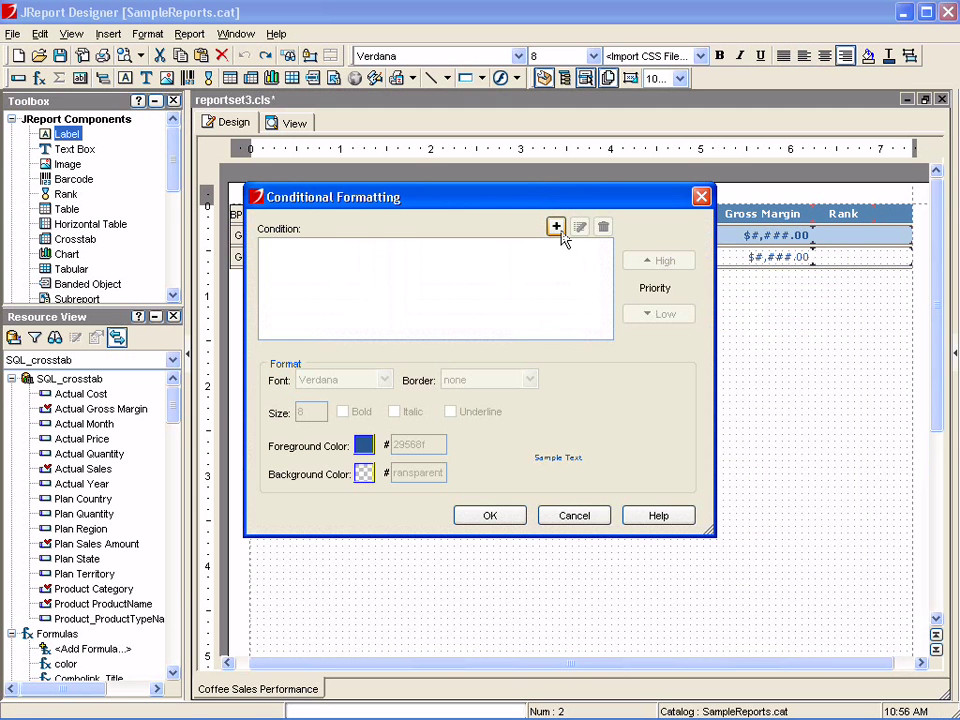
left_click(558, 229)
left_click(318, 233)
left_click(314, 323)
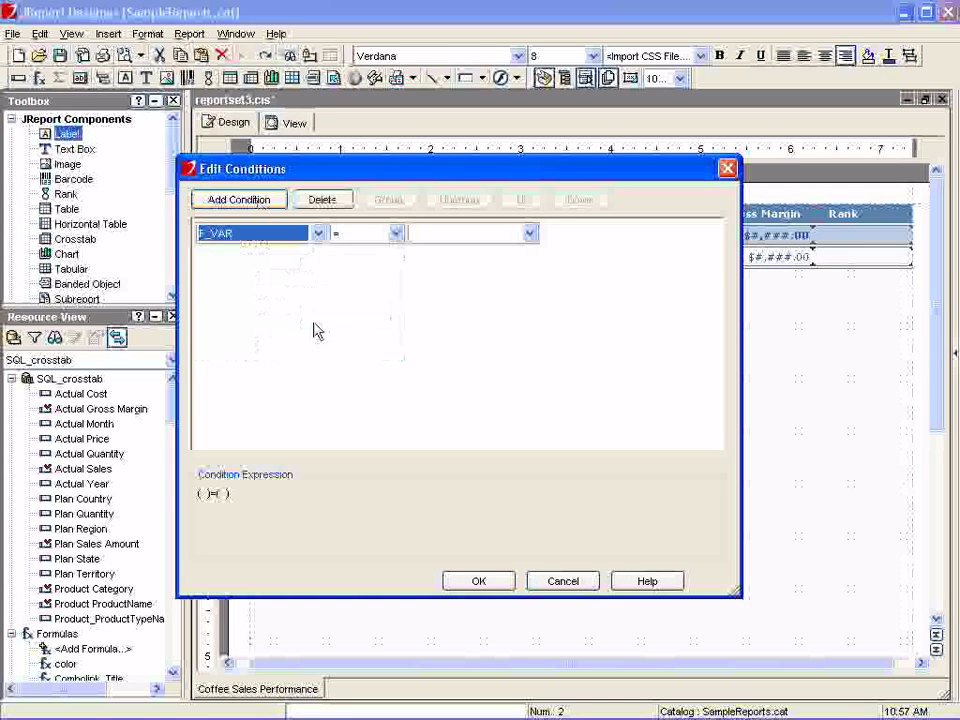
left_click(396, 233)
left_click(380, 270)
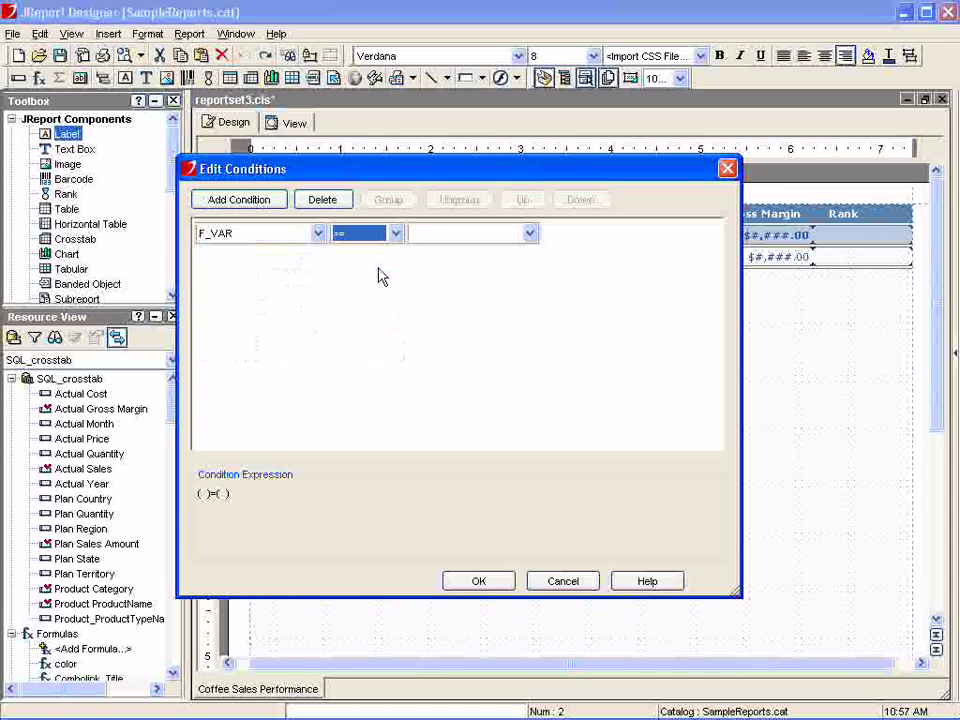
left_click(429, 236)
type("0")
left_click(478, 581)
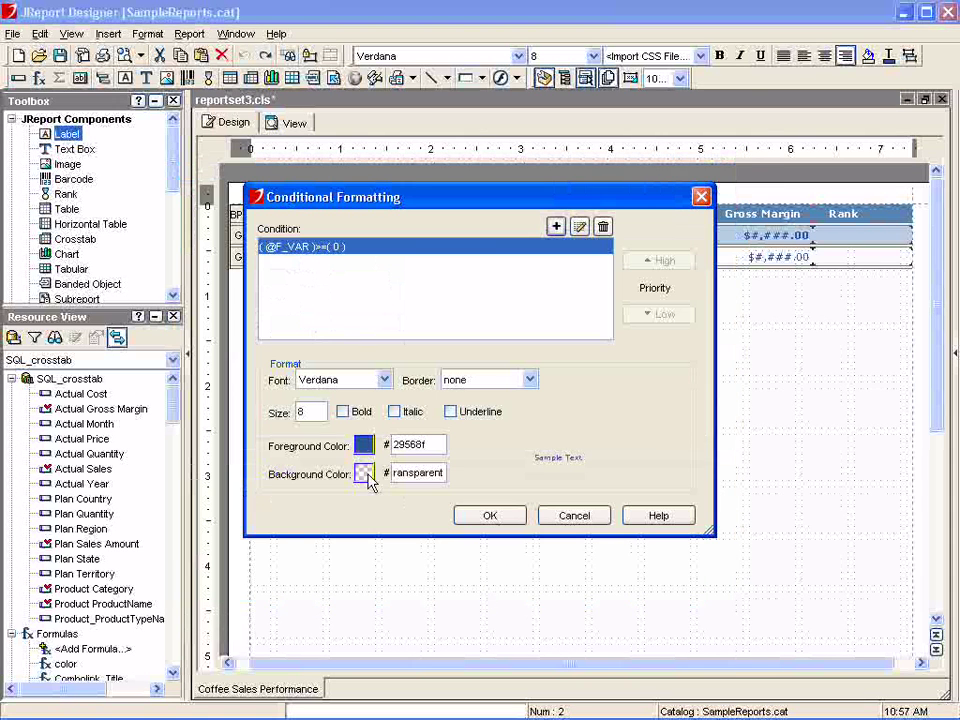
left_click(402, 593)
Add a second condition, F_VAR <= -0.2 with orange ff6600 background, and confirm
left_click(556, 226)
left_click(239, 199)
left_click(281, 303)
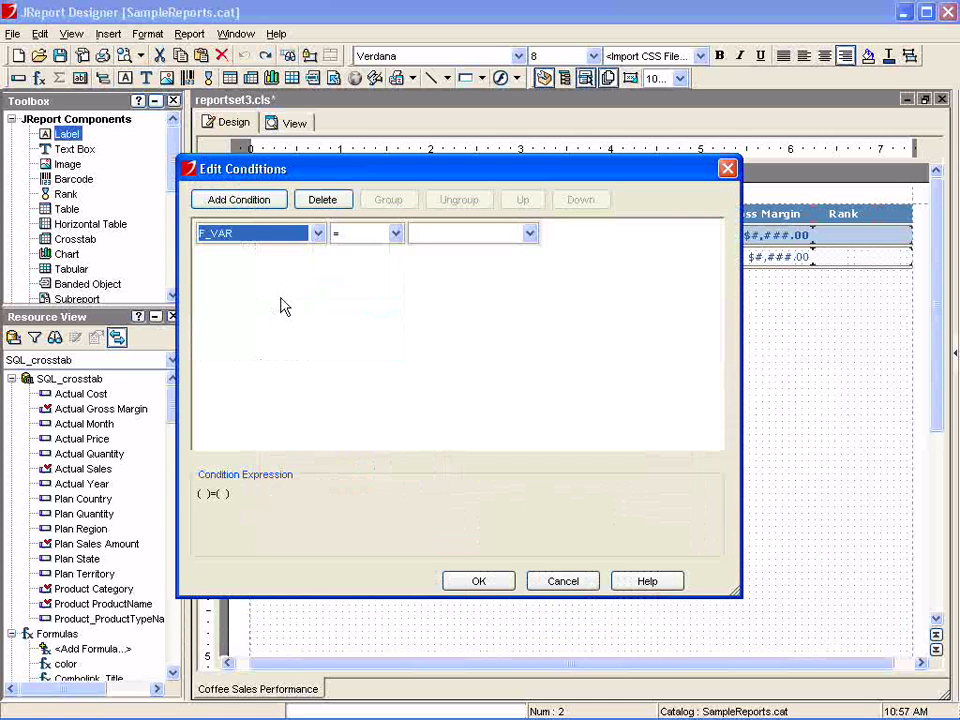
left_click(397, 233)
left_click(358, 318)
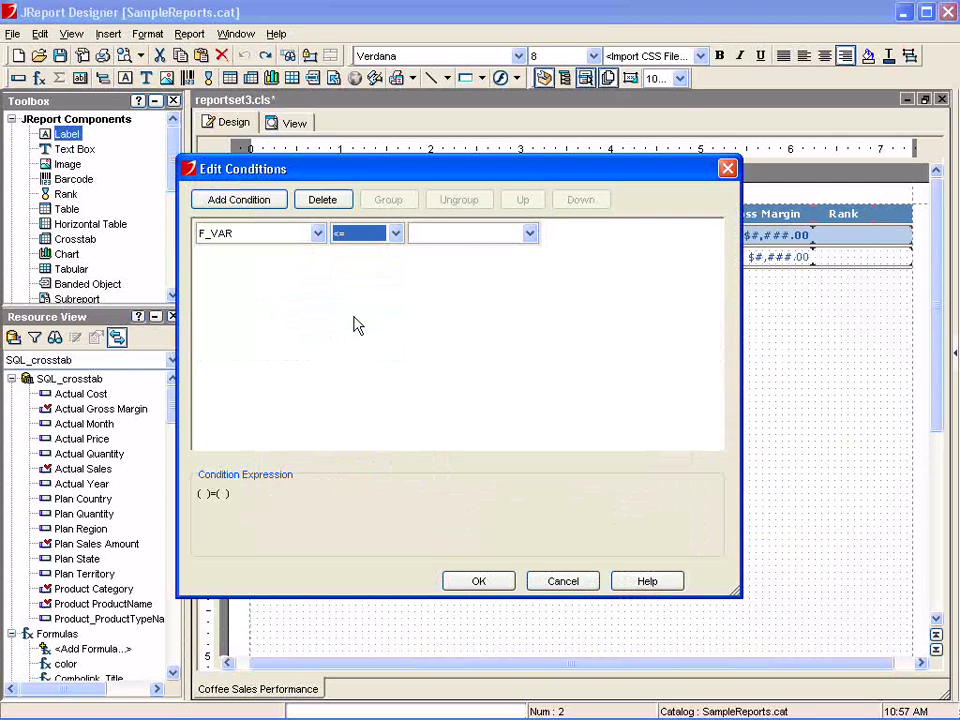
left_click(432, 232)
type("-0.2")
left_click(484, 584)
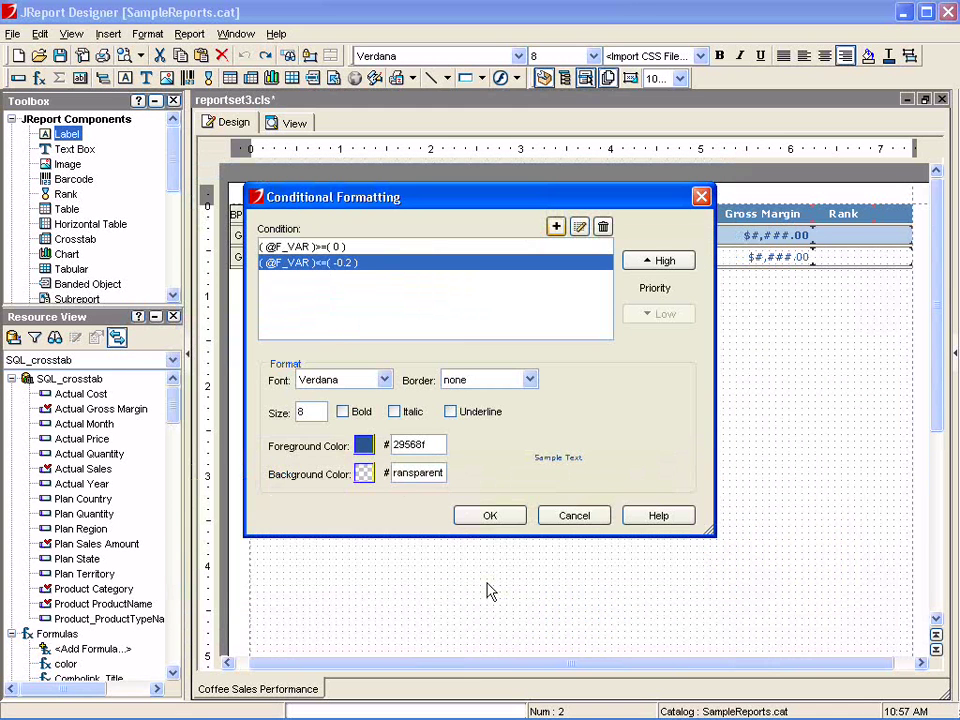
left_click(364, 474)
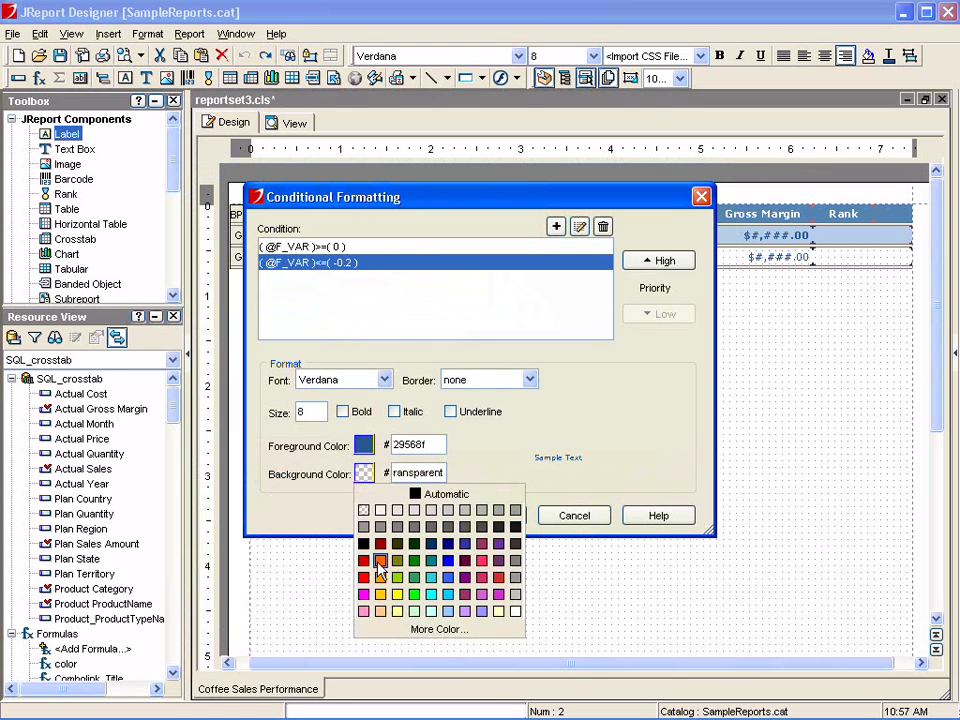
left_click(379, 570)
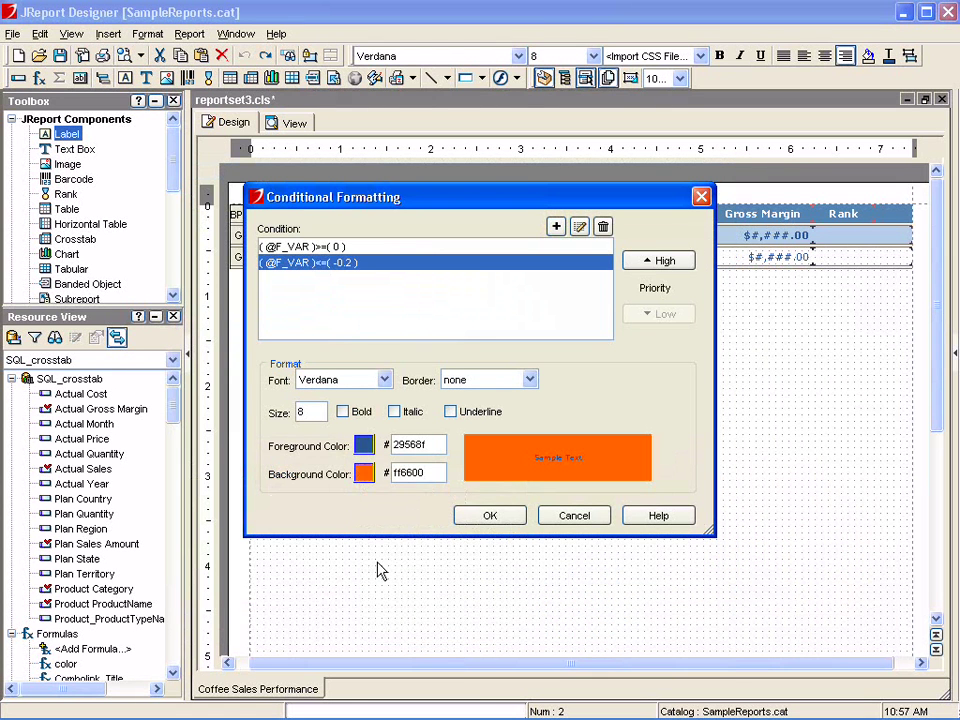
left_click(486, 520)
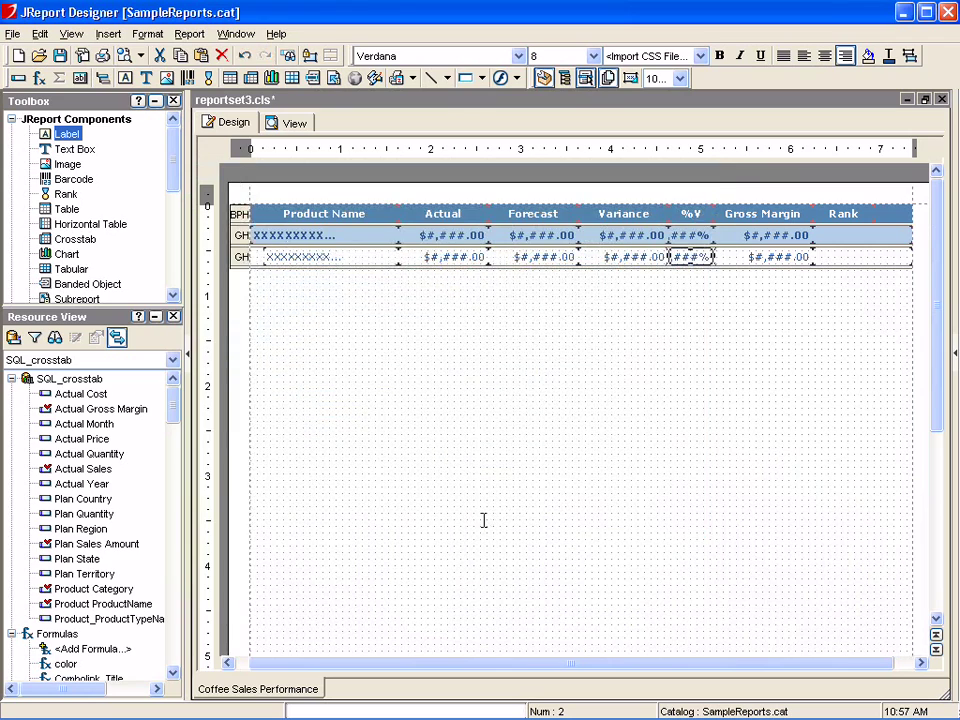
Switch to View to run the report with data, showing rank icons and colored %V cells
key("ctrl+Tab")
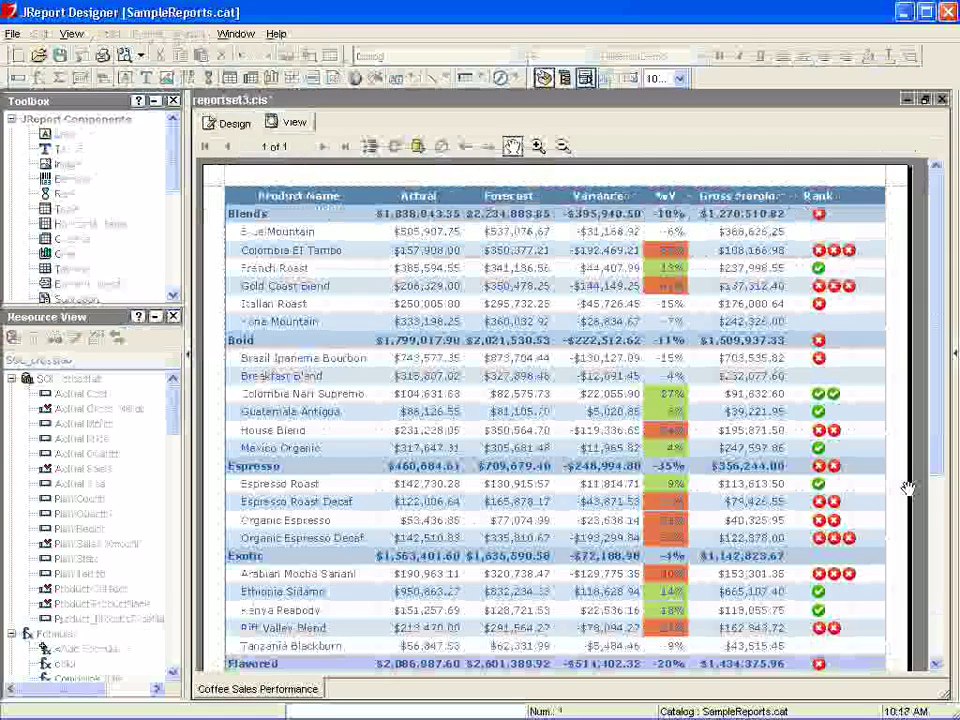